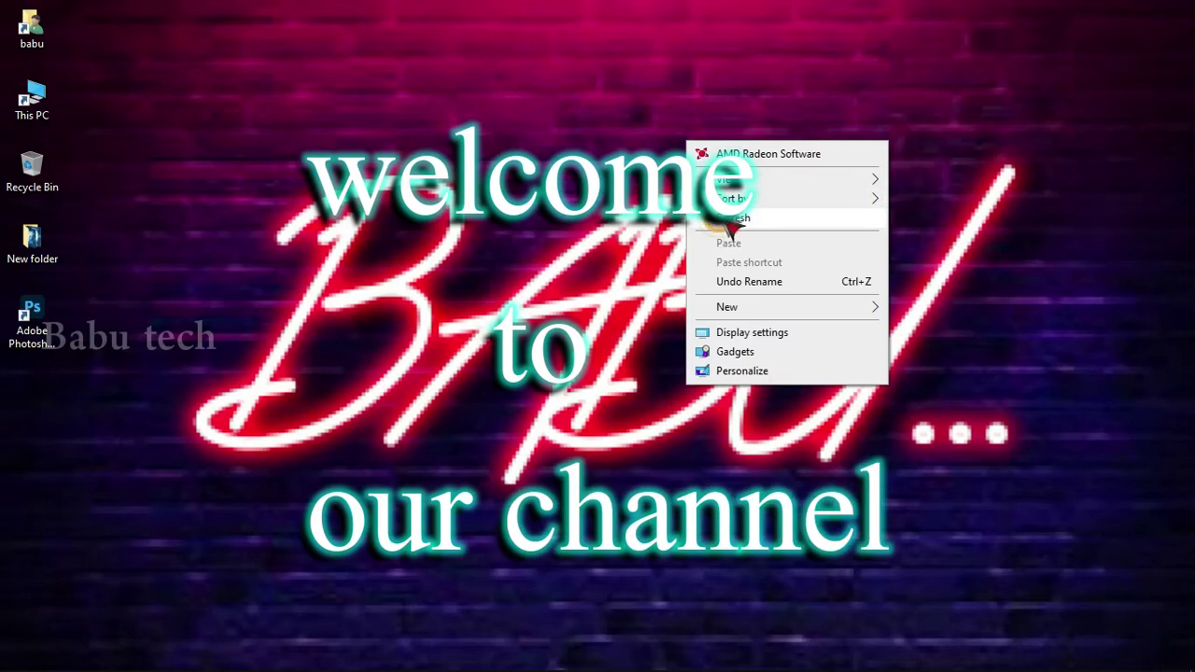
click(734, 218)
right_click(720, 222)
click(738, 296)
right_click(687, 141)
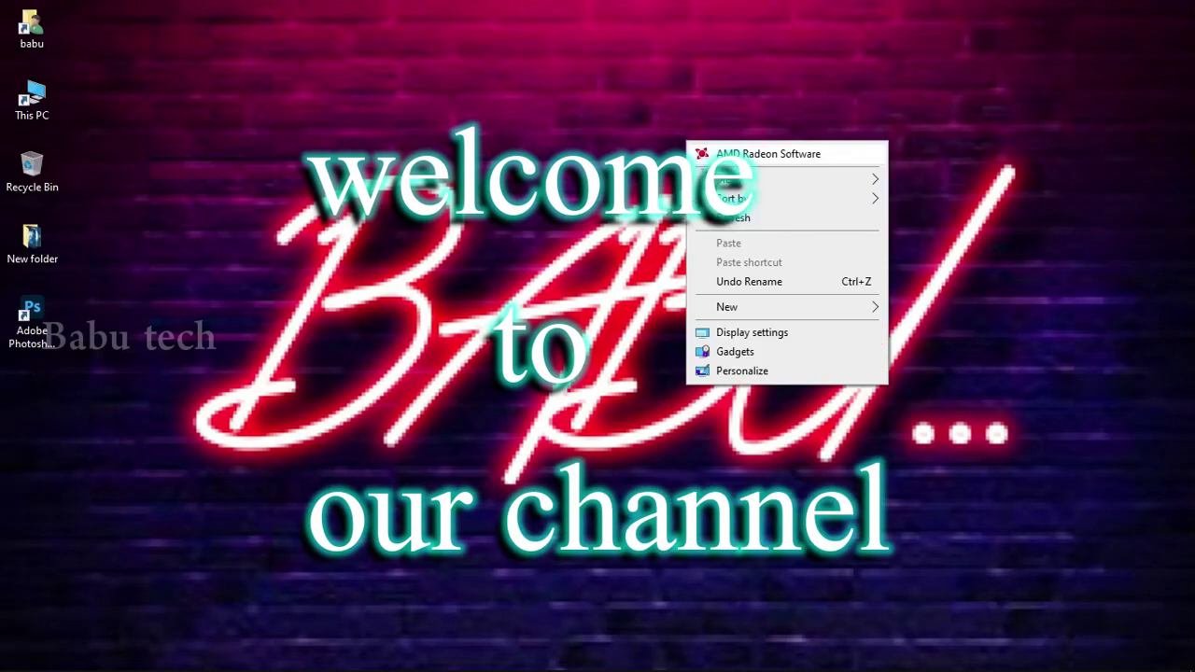
click(723, 218)
right_click(719, 217)
click(743, 294)
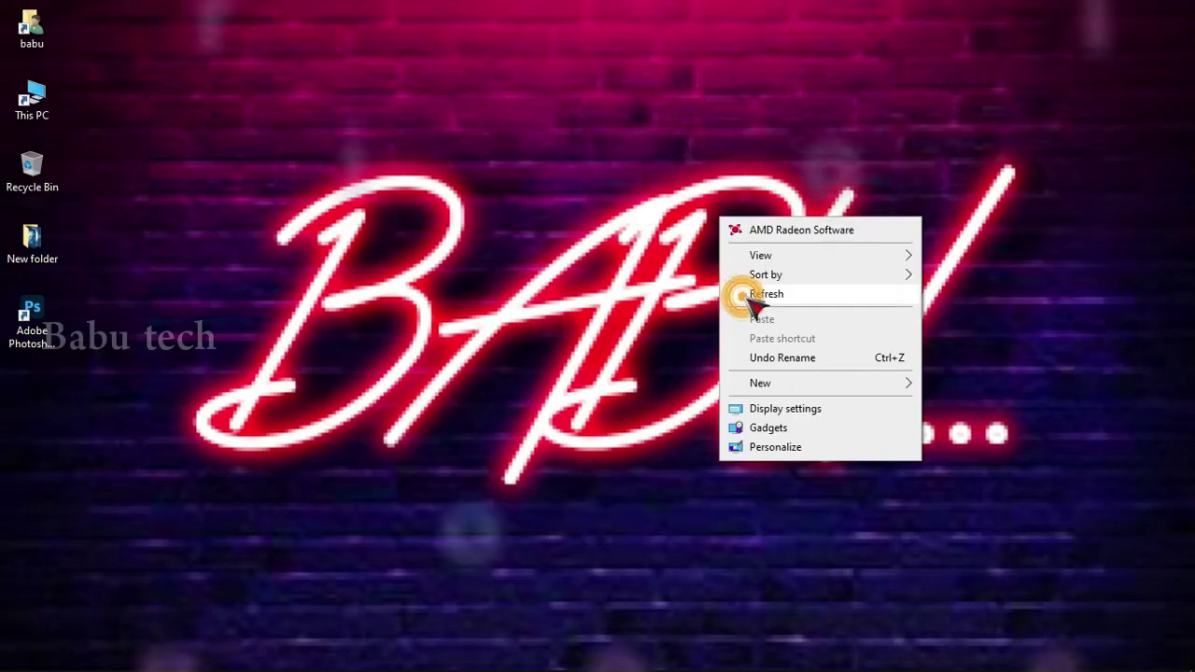
right_click(687, 140)
click(728, 220)
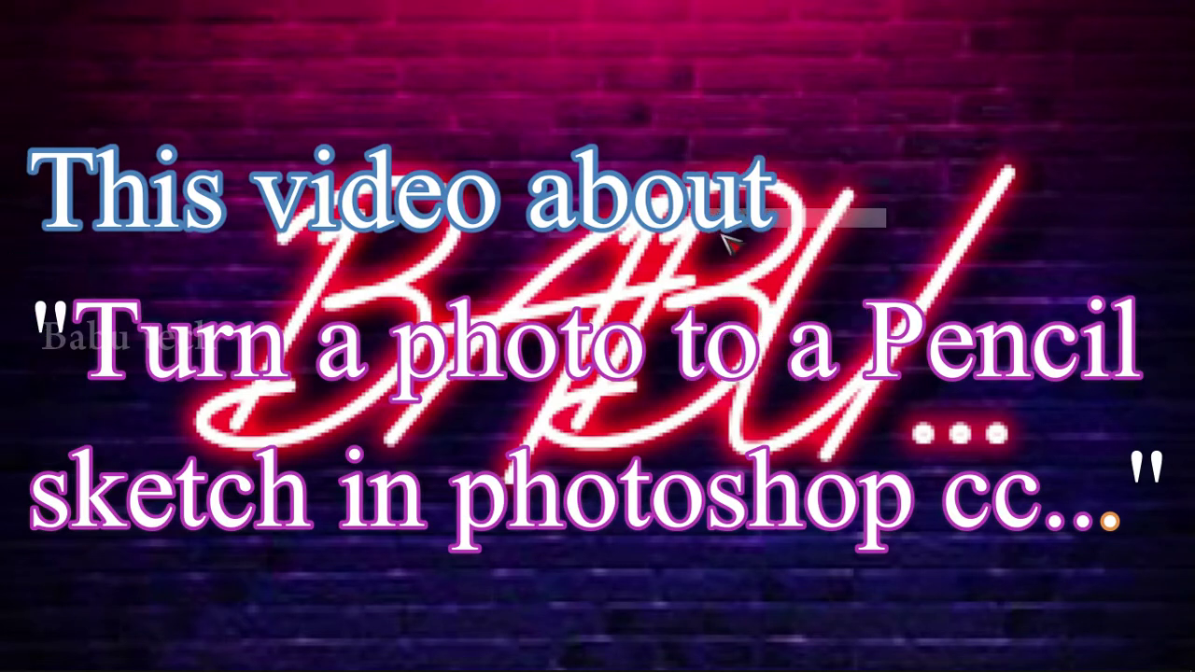
right_click(720, 217)
click(738, 295)
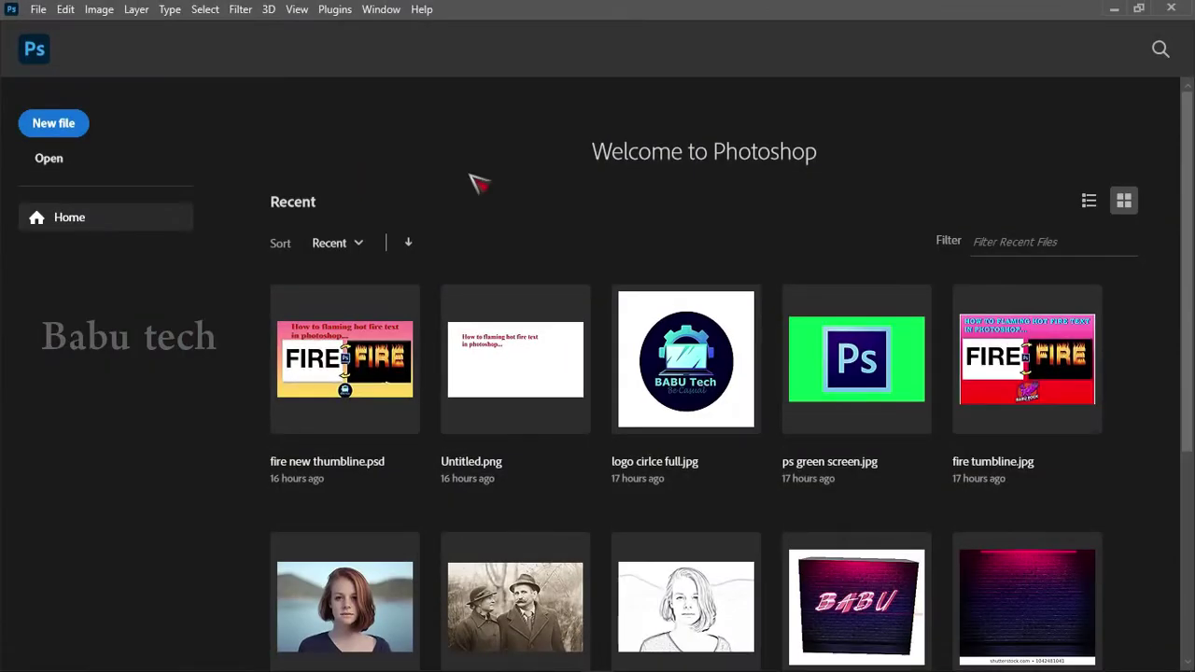
Open the color portrait of the red-haired woman from the recent files and duplicate its Background layer.
click(326, 604)
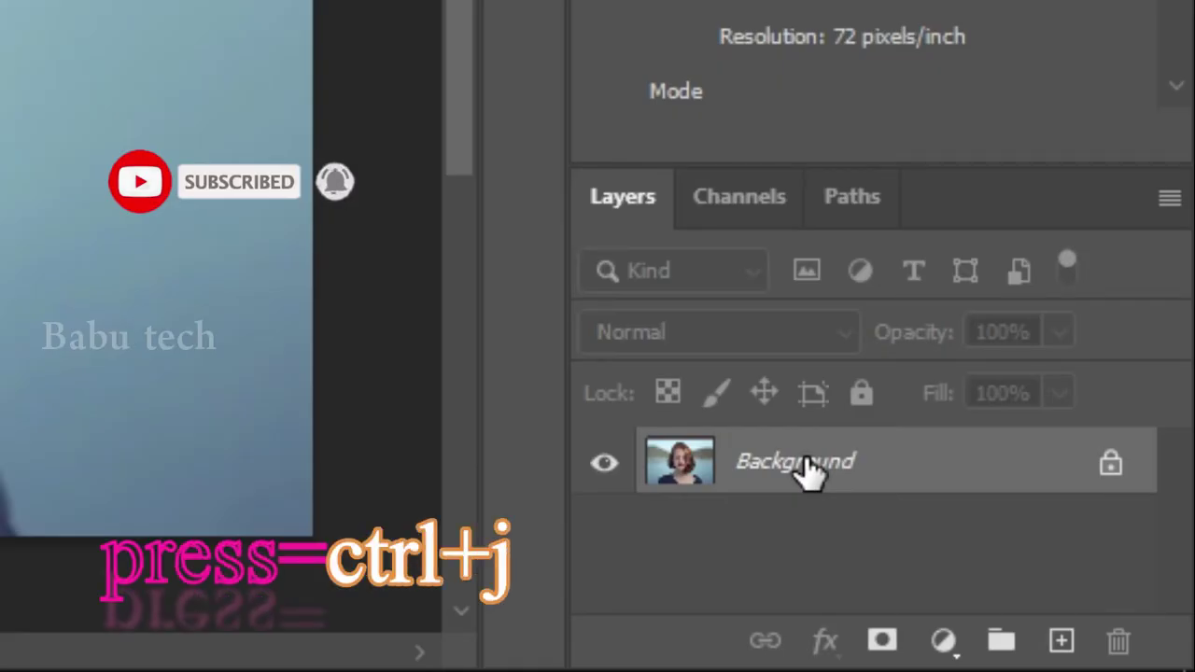
key(ctrl+j)
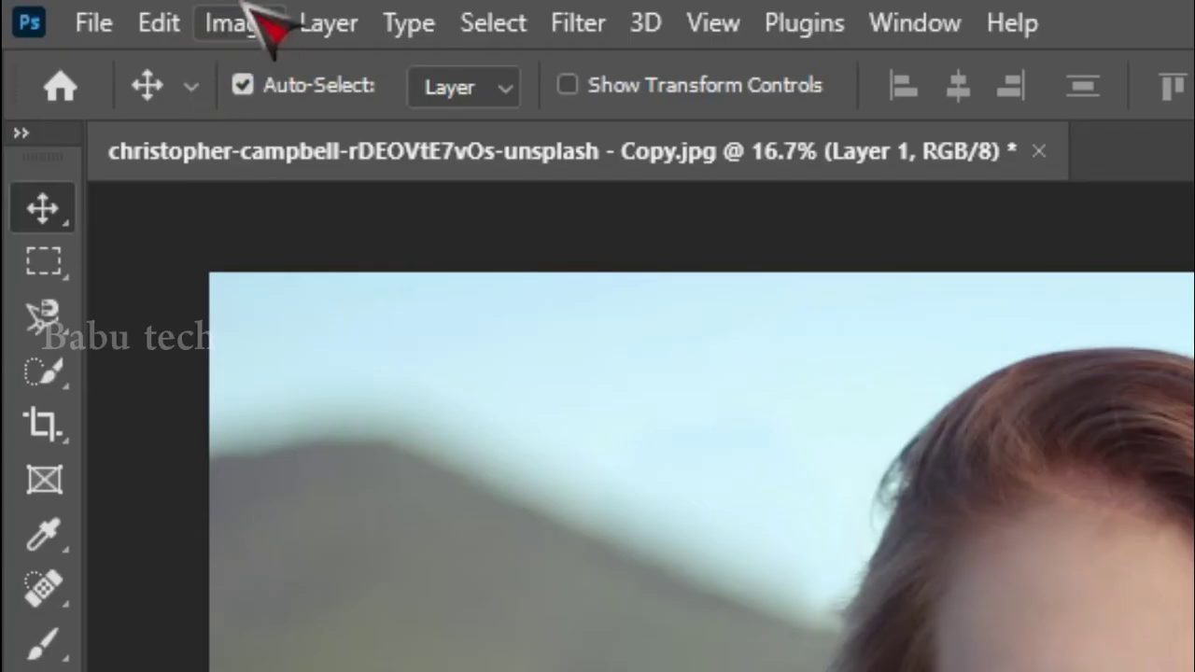
Desaturate the duplicated portrait layer, Layer 1.
click(102, 8)
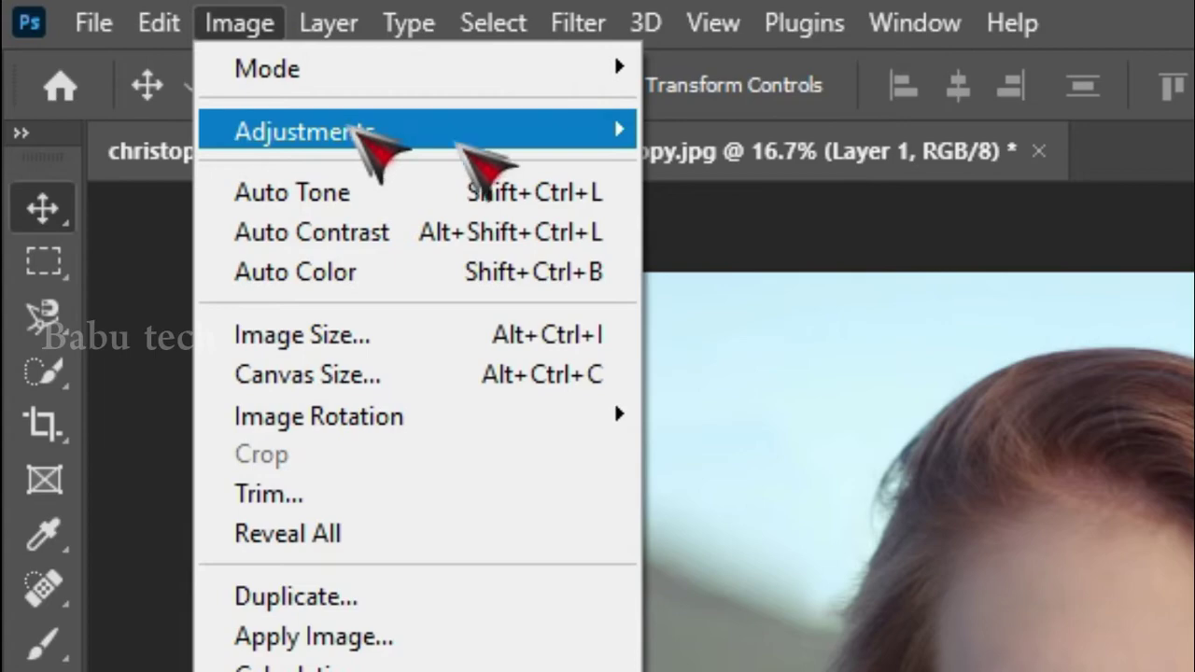
mouse_move(452, 136)
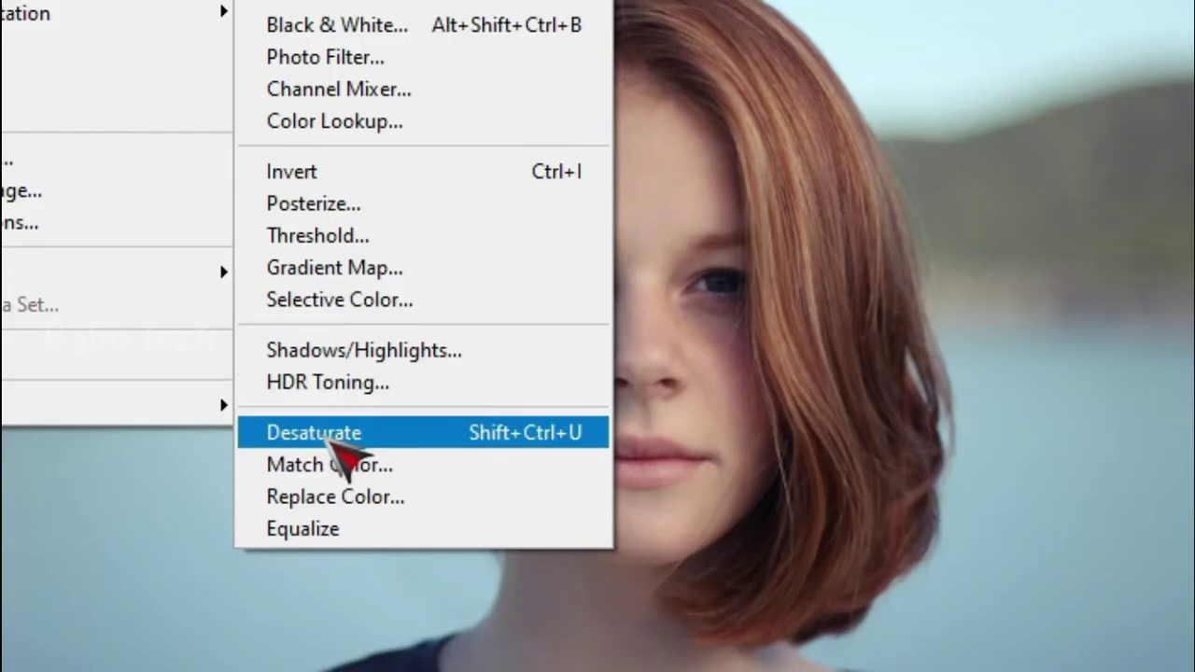
click(307, 391)
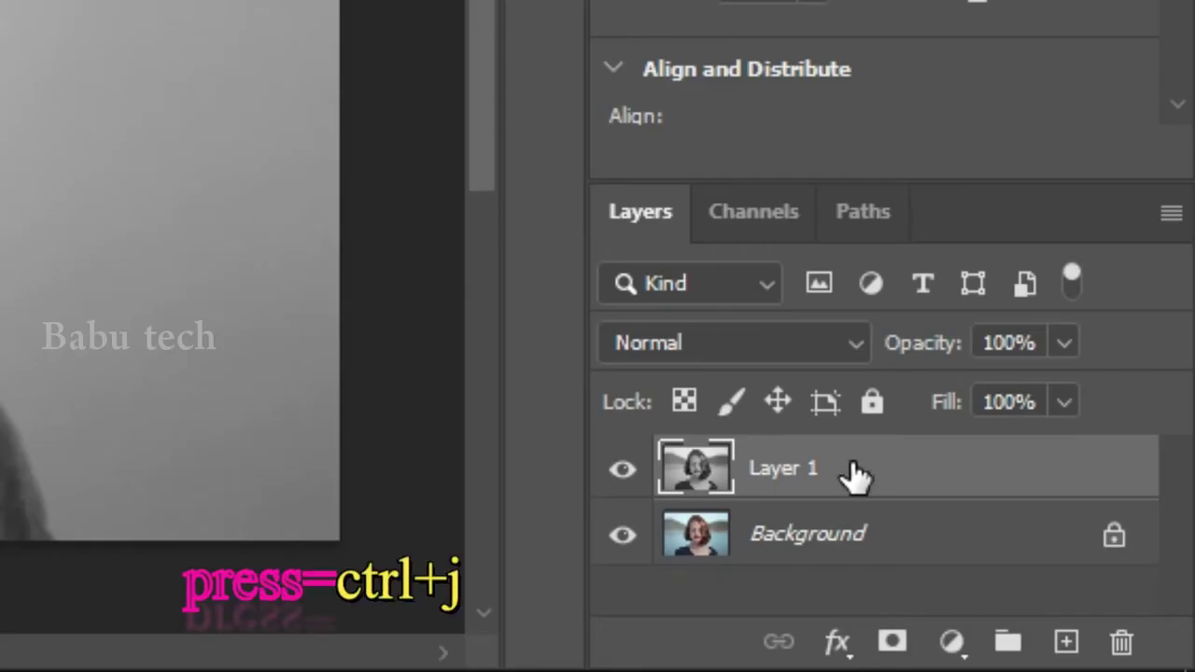
Duplicate the desaturated Layer 1 and invert the tones of the copy.
key(ctrl+j)
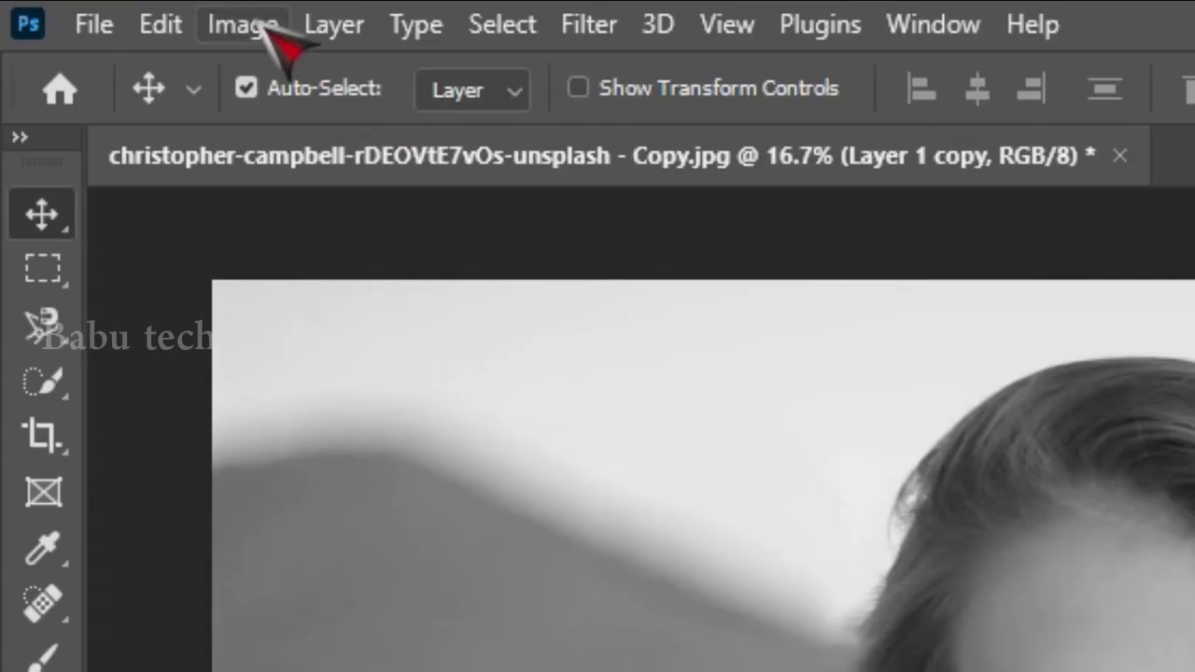
click(99, 9)
mouse_move(317, 131)
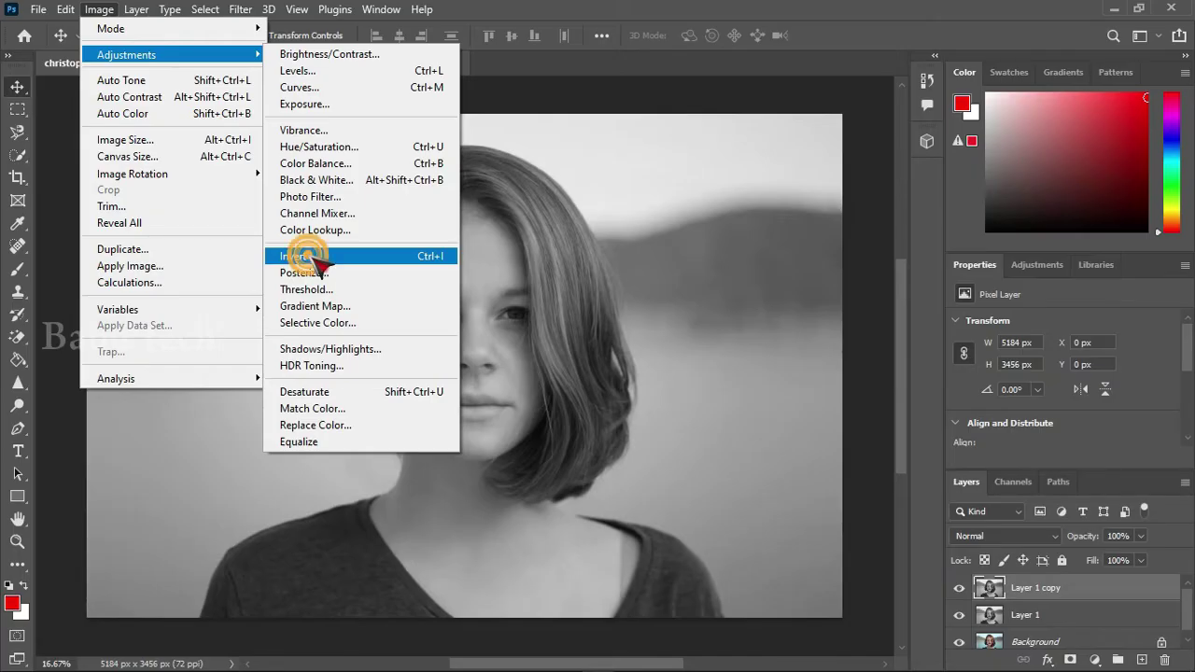
click(492, 289)
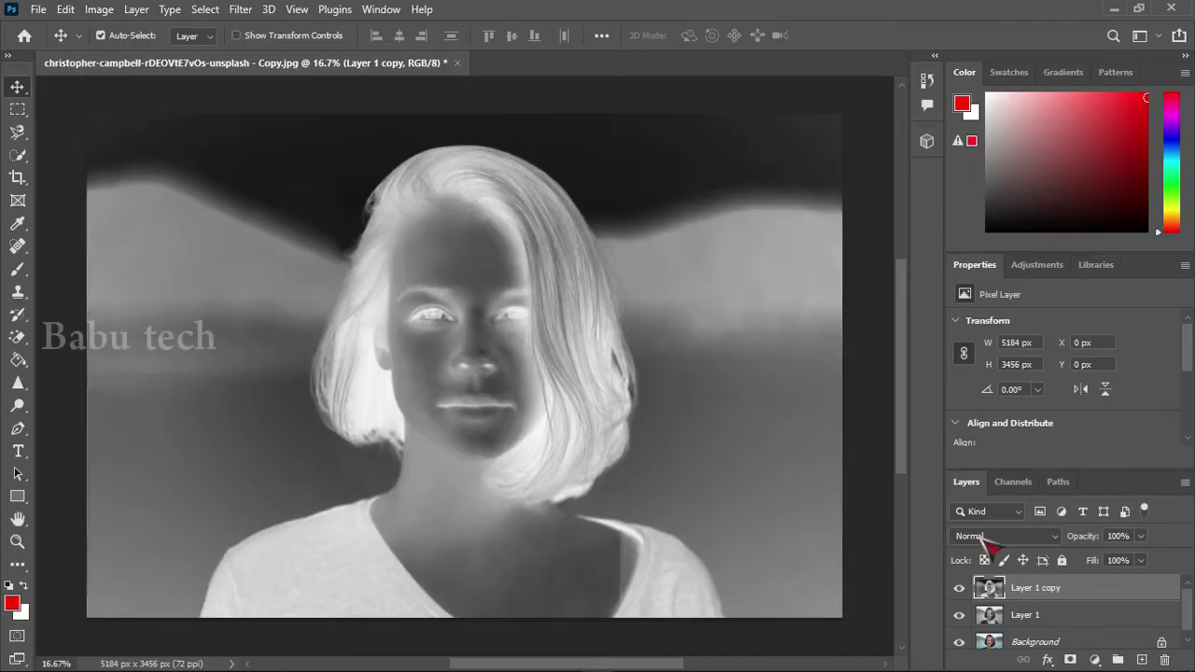
Set the inverted copy's blend mode to Color Dodge and convert that layer to a smart object.
click(982, 540)
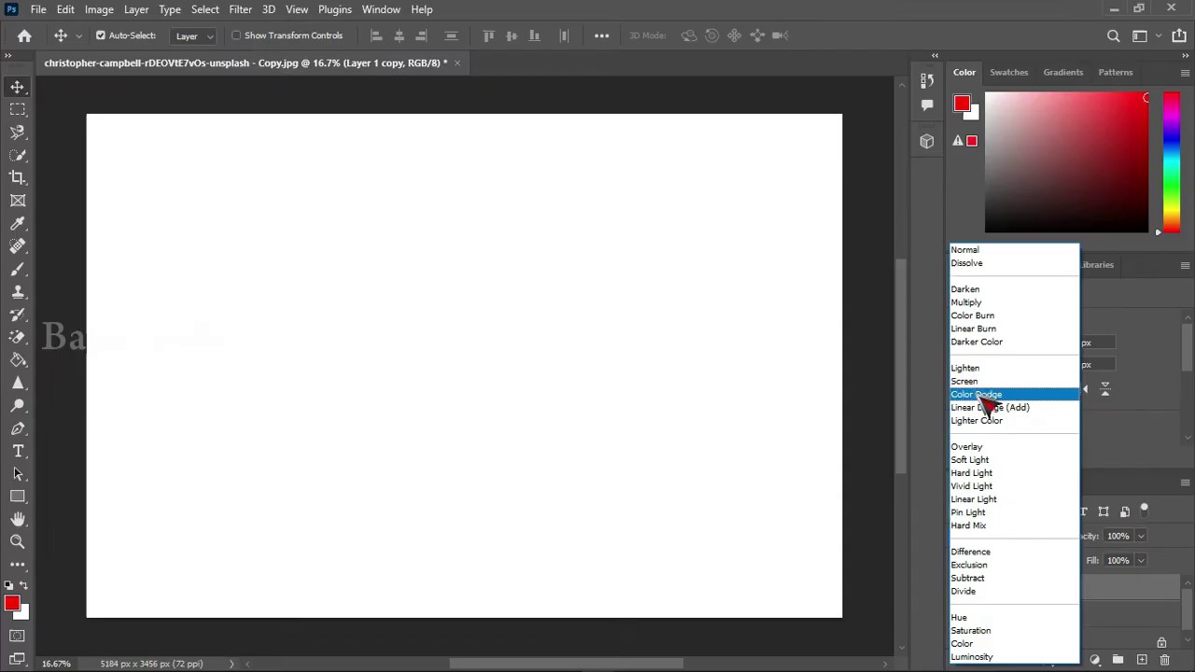
click(763, 285)
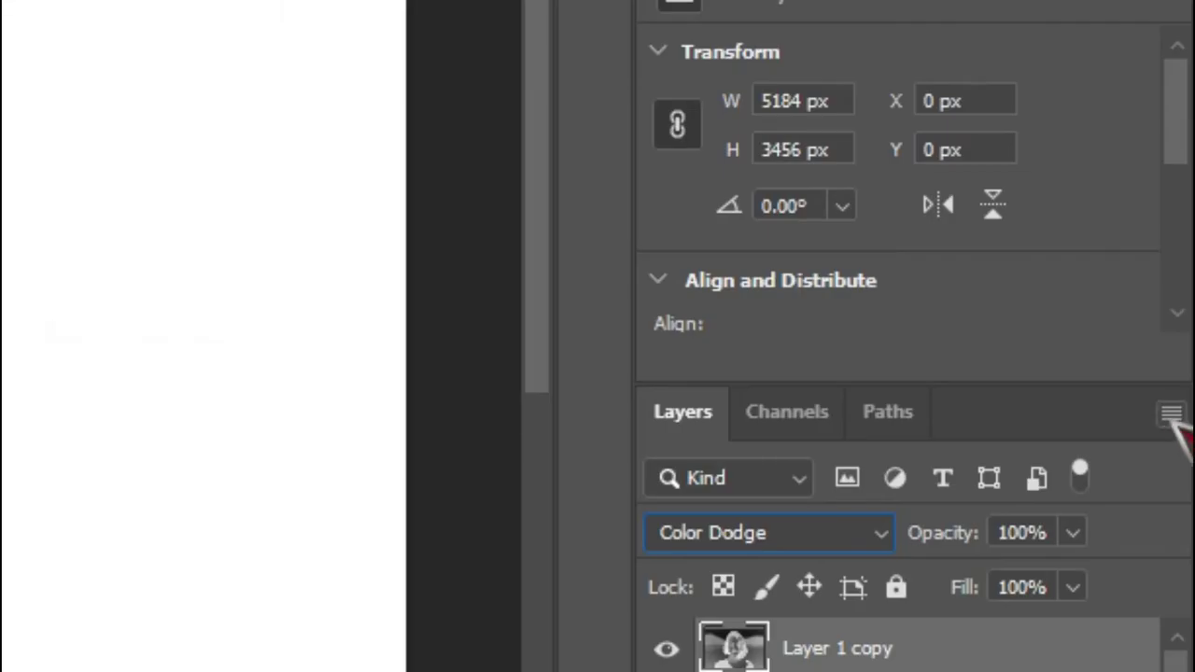
click(1184, 482)
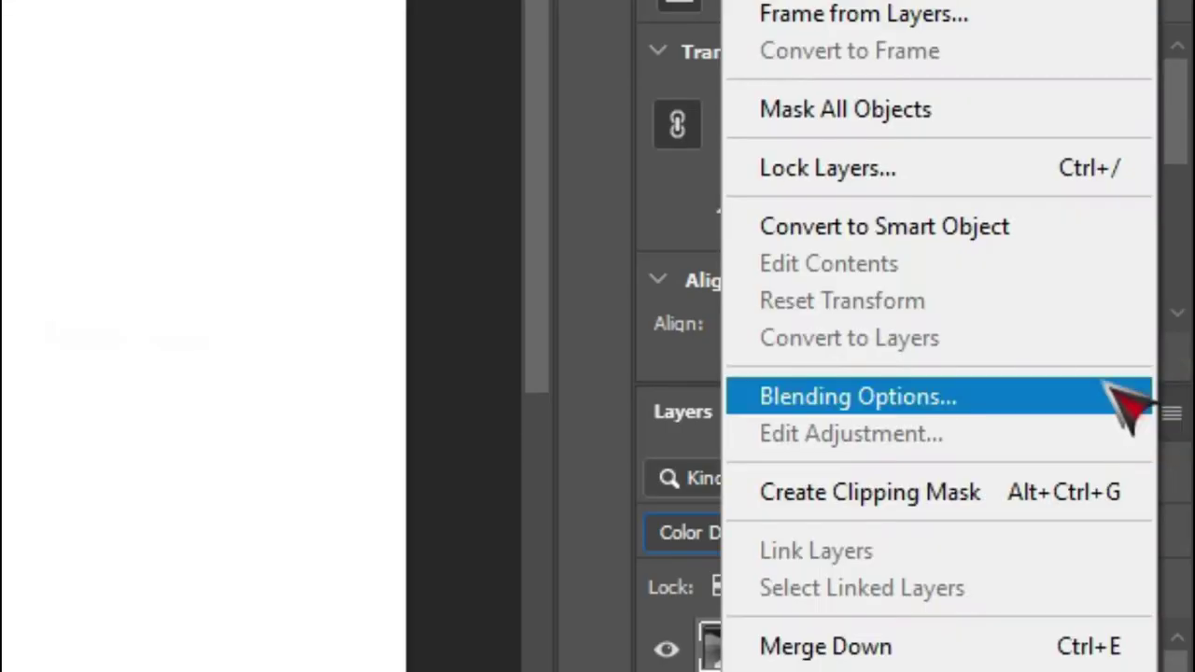
click(982, 237)
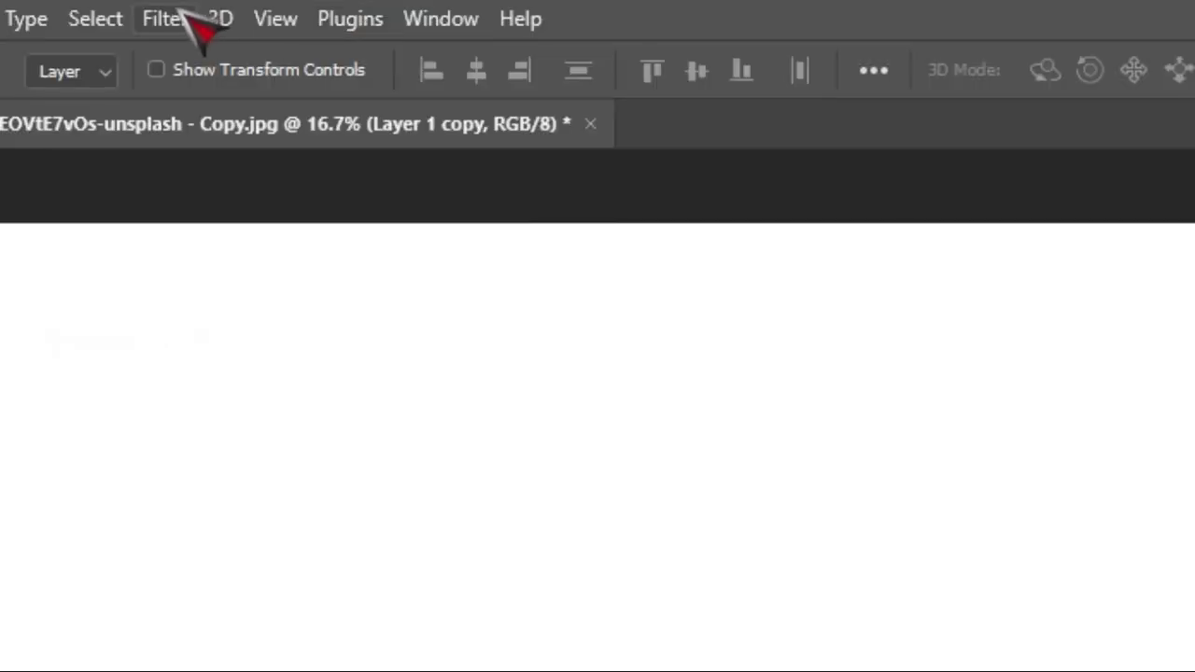
Apply a Gaussian Blur with a radius of 10.1 pixels to the Layer 1 copy smart object.
click(240, 10)
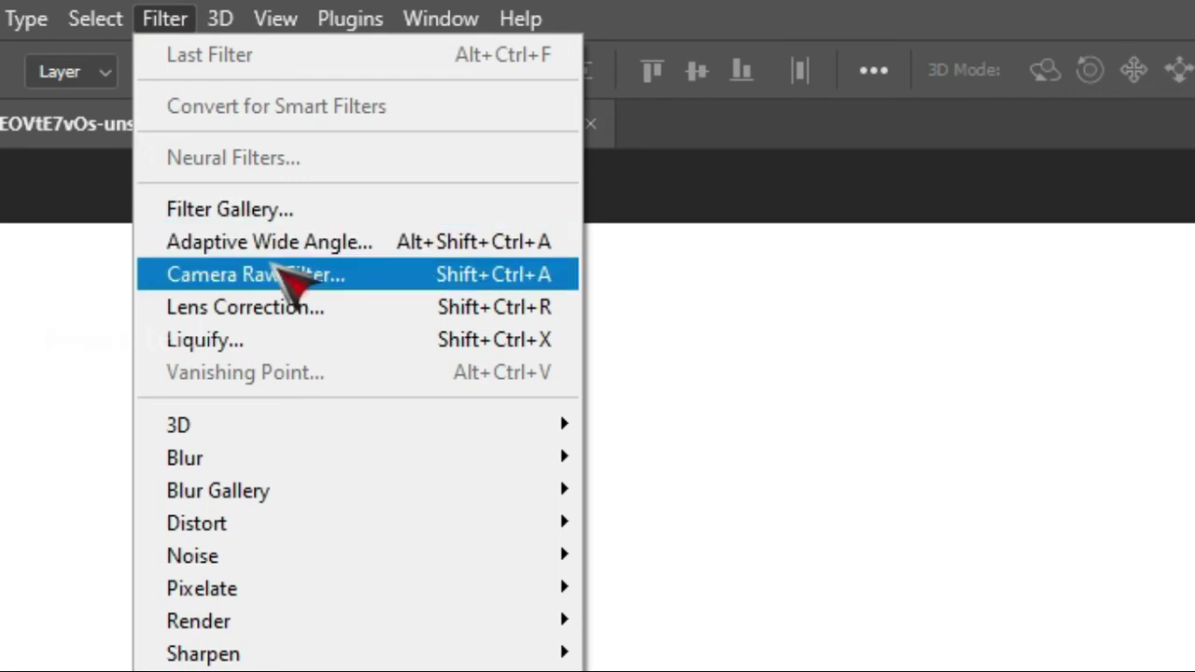
mouse_move(338, 467)
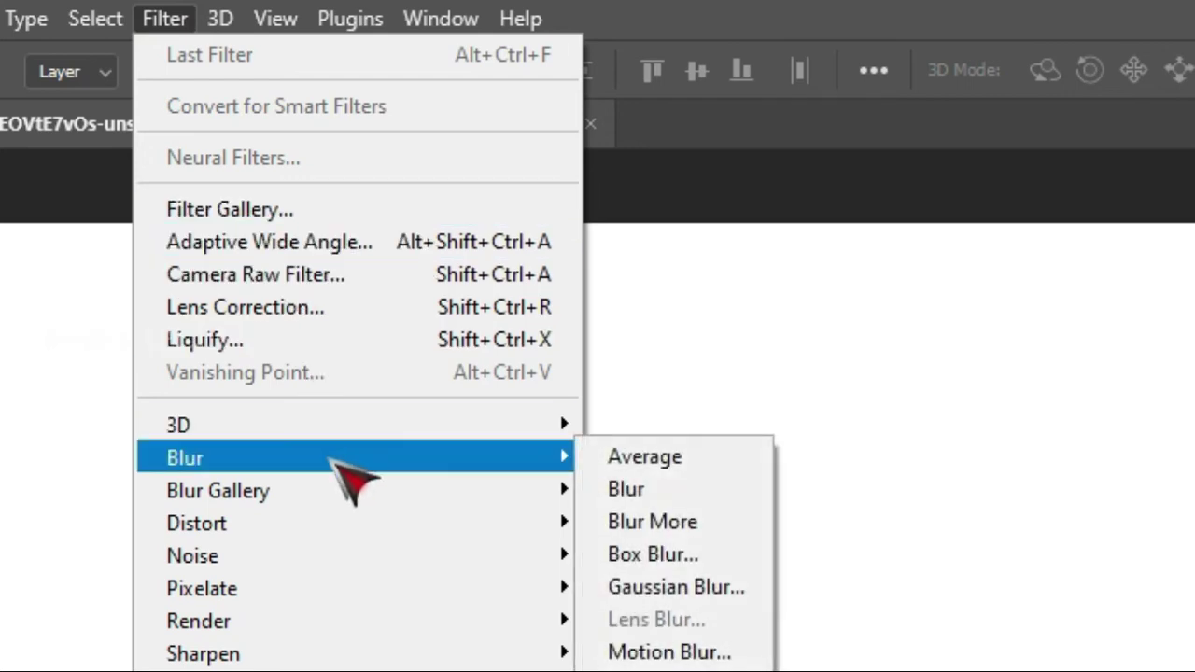
click(715, 590)
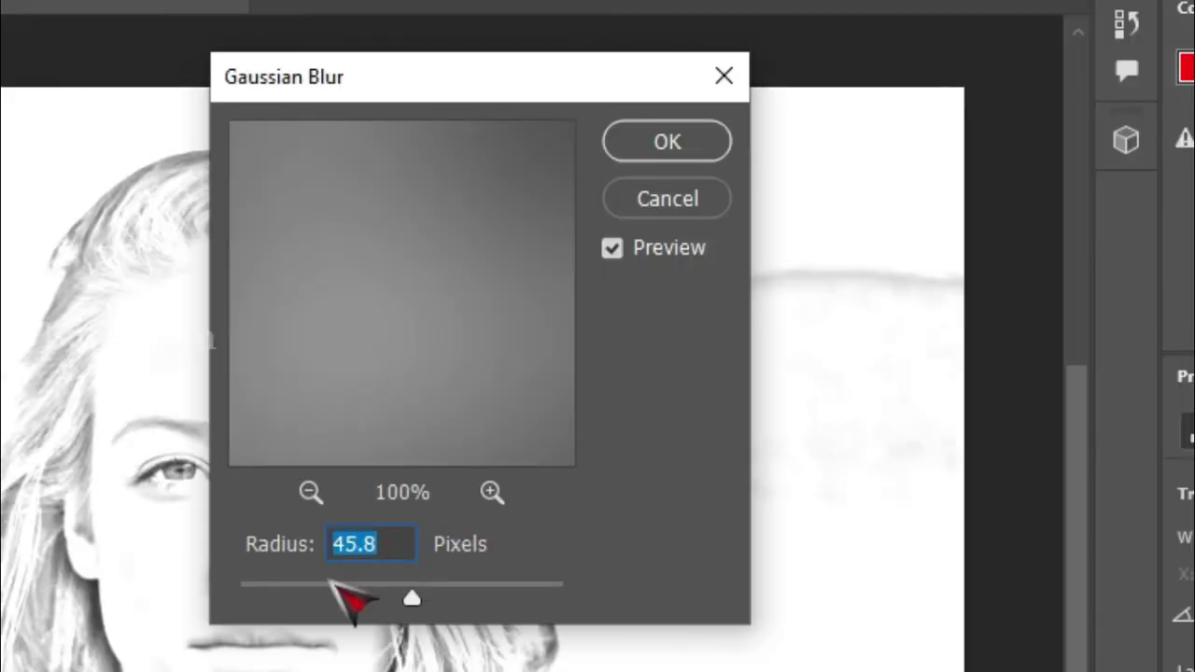
drag(331, 586, 376, 588)
key(Down)
key(Down)
key(Down)
key(Down)
key(Down)
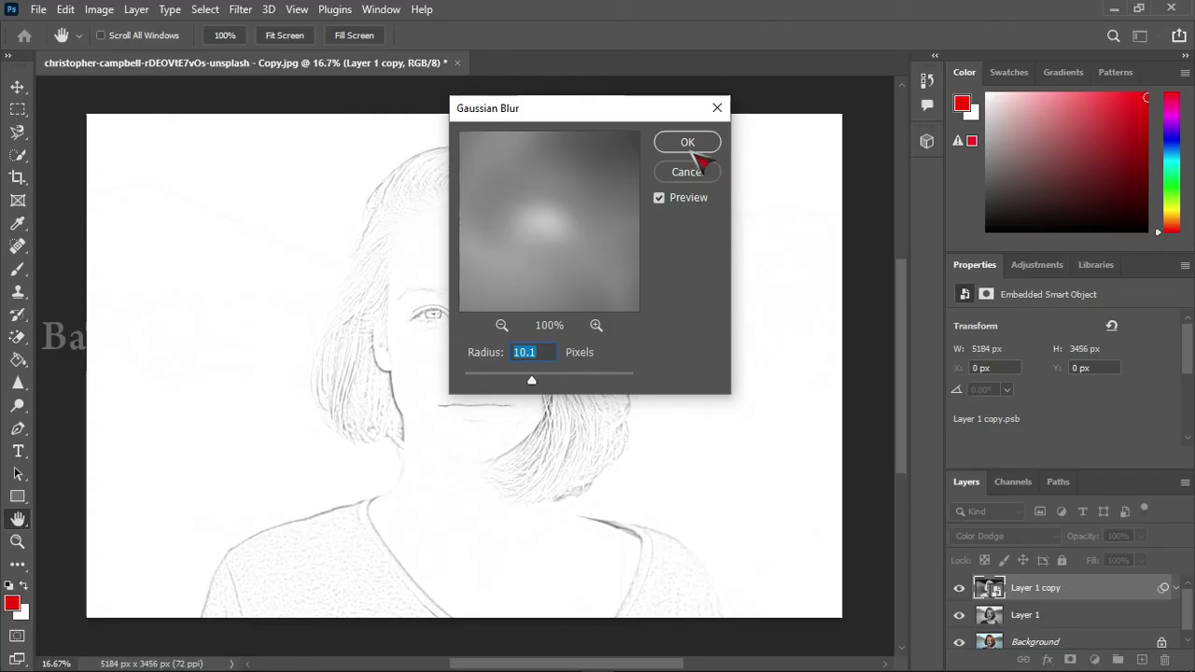
click(667, 141)
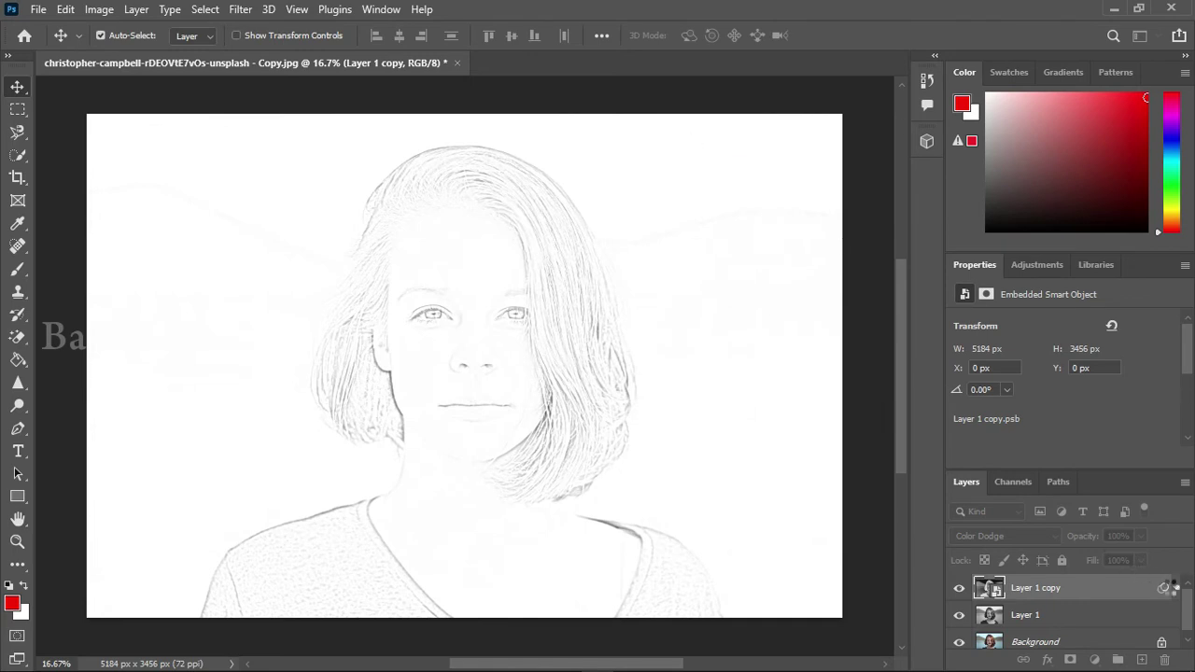
Edit the Gaussian Blur smart filter on Layer 1 copy and set its radius to 45.8 pixels.
click(1176, 588)
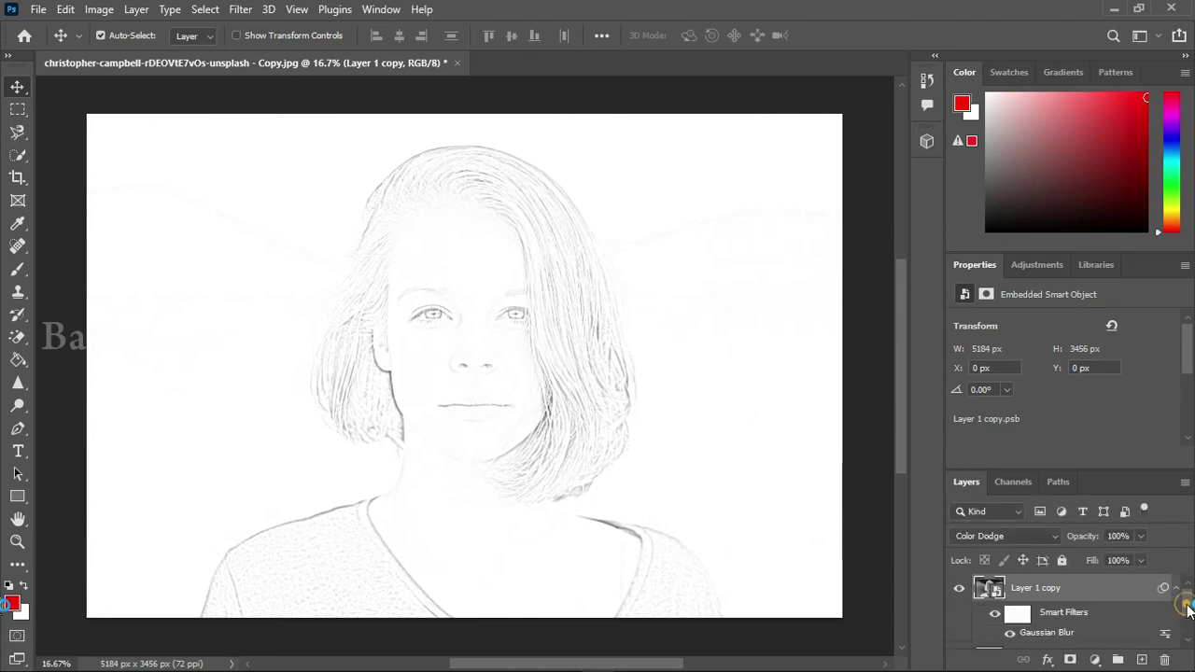
scroll(1189, 620, down, 1)
scroll(1176, 523, down, 1)
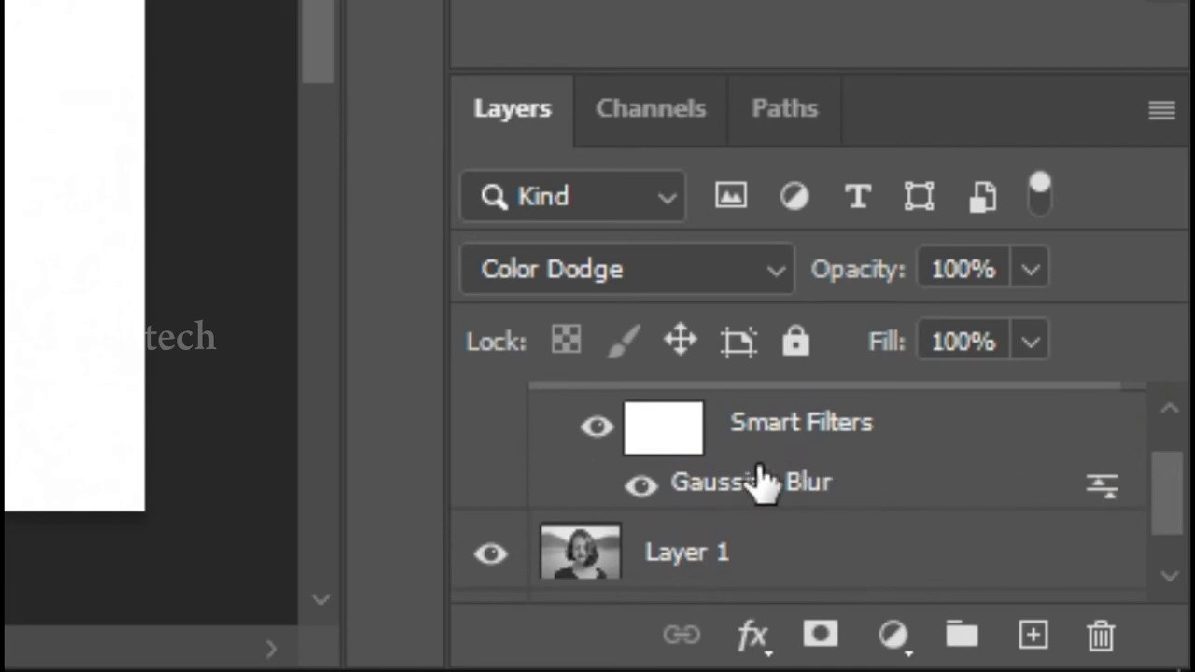
double_click(827, 490)
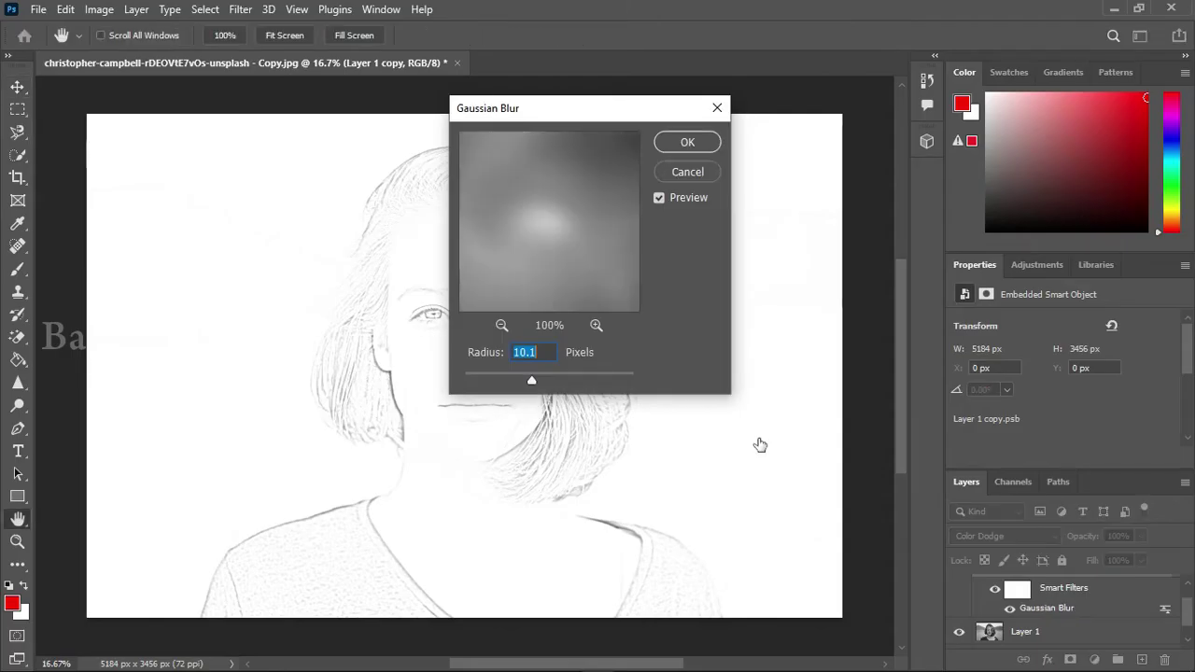
mouse_move(531, 380)
mouse_down()
mouse_move(561, 379)
mouse_move(550, 380)
mouse_up()
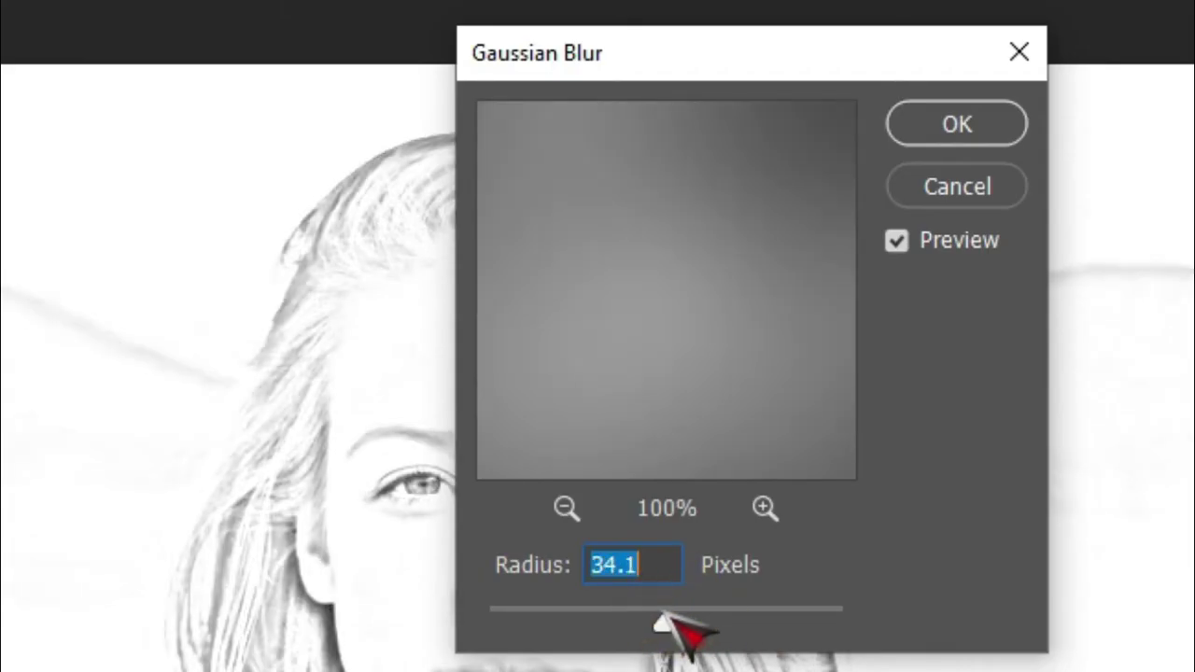
drag(672, 620, 667, 613)
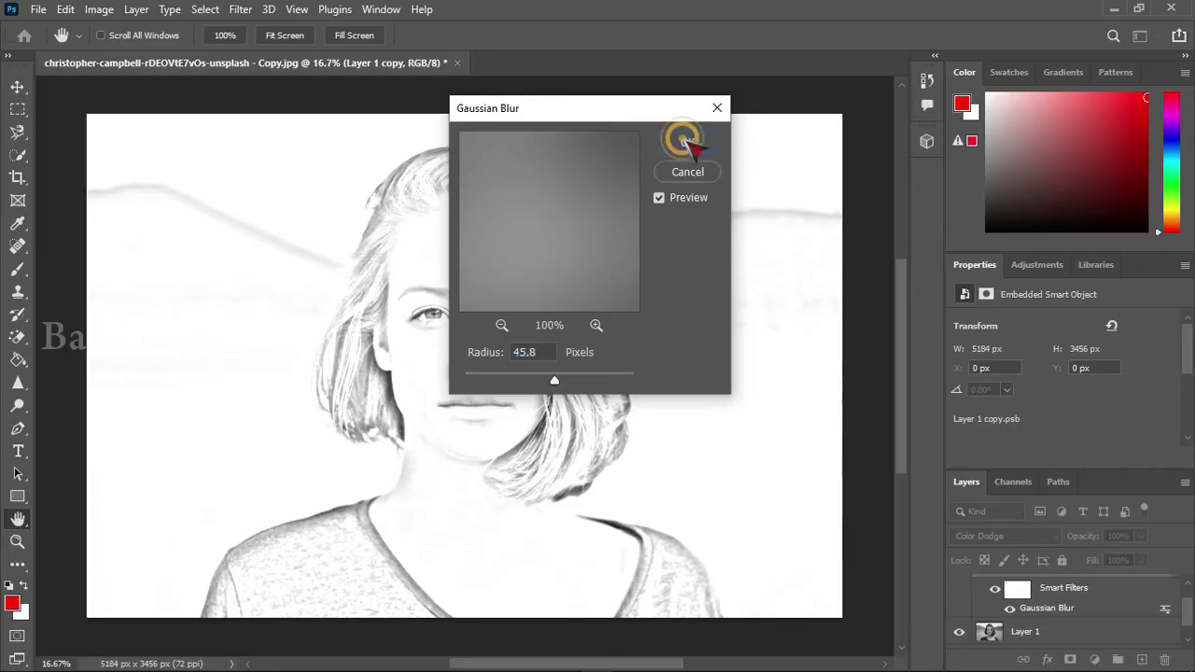
click(957, 125)
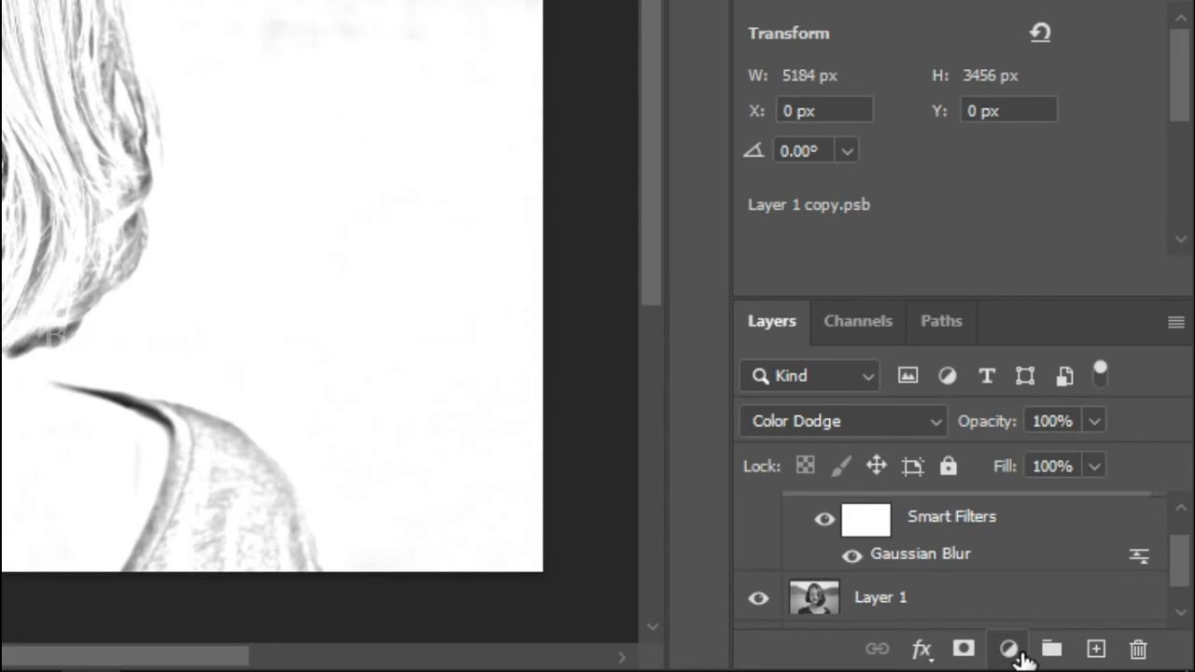
Add a Levels adjustment layer above Layer 1 copy with Multiply blend mode and 40% opacity.
click(1019, 653)
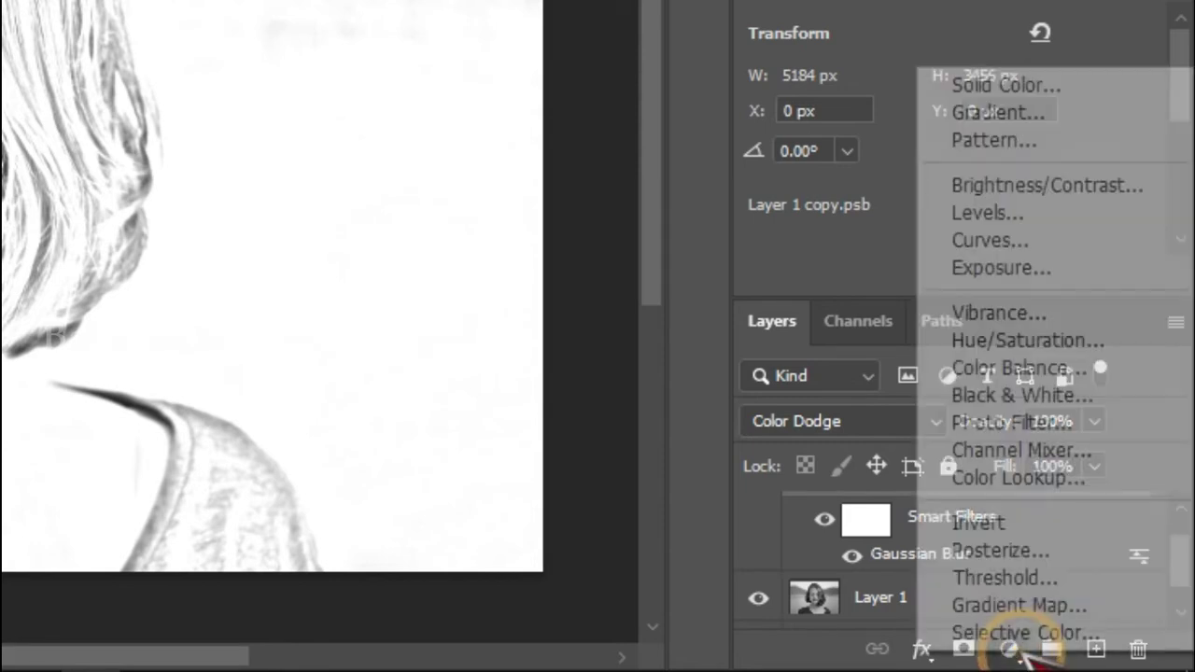
click(985, 215)
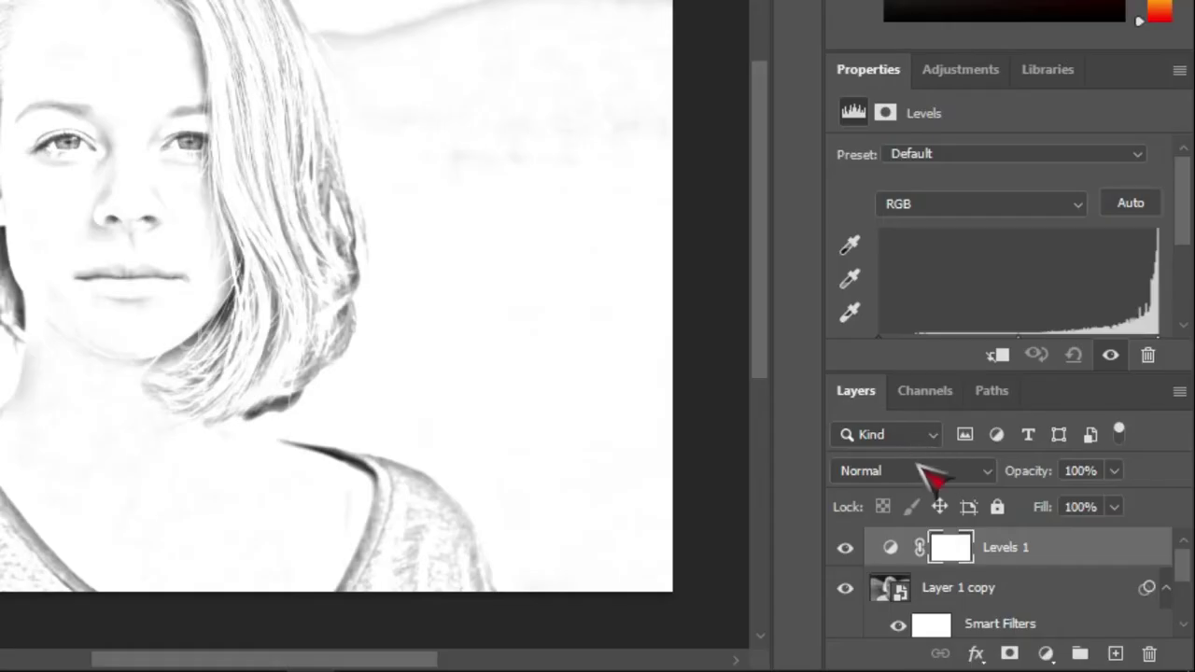
click(1022, 536)
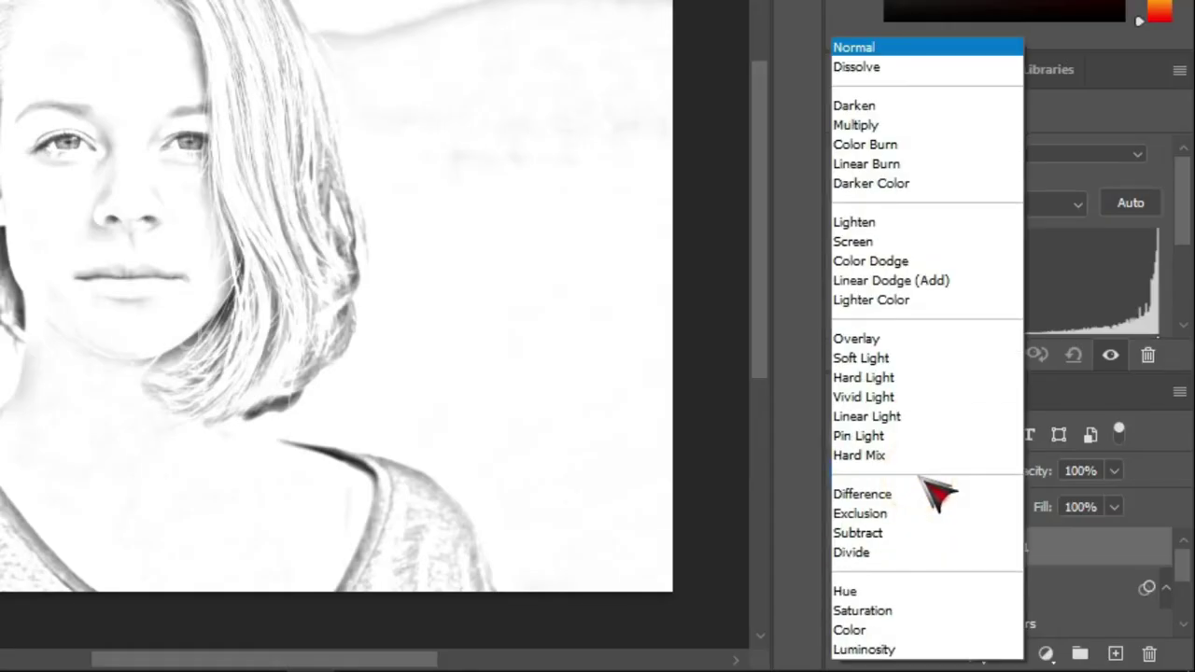
click(858, 126)
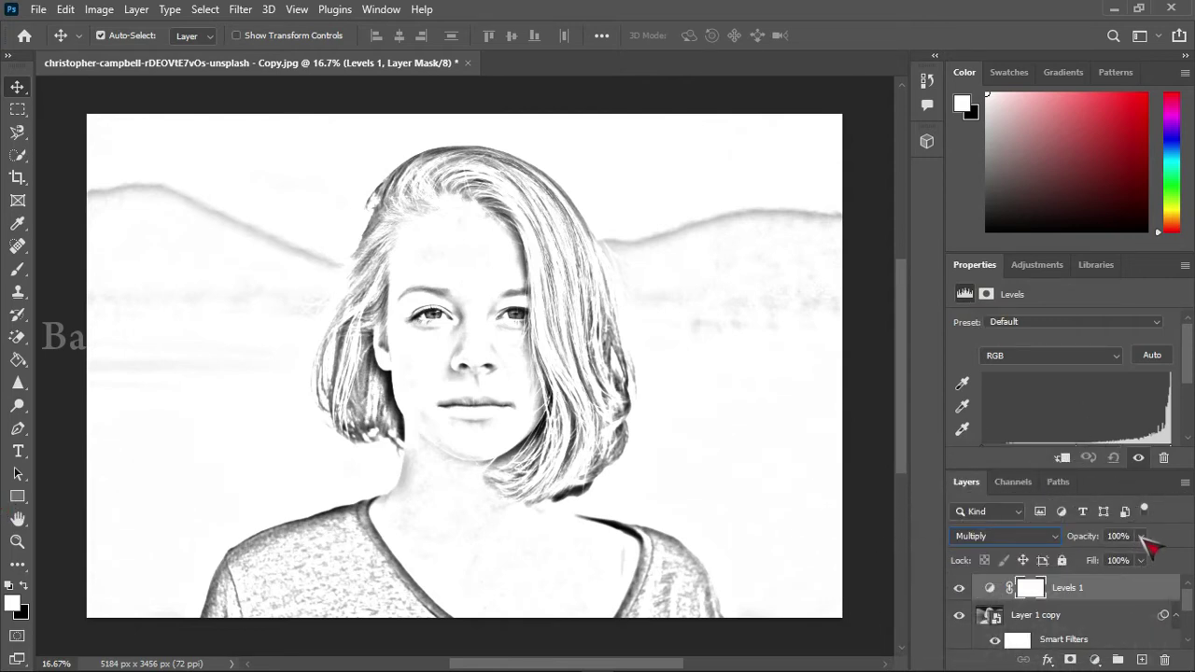
click(1140, 535)
drag(1130, 559, 1094, 557)
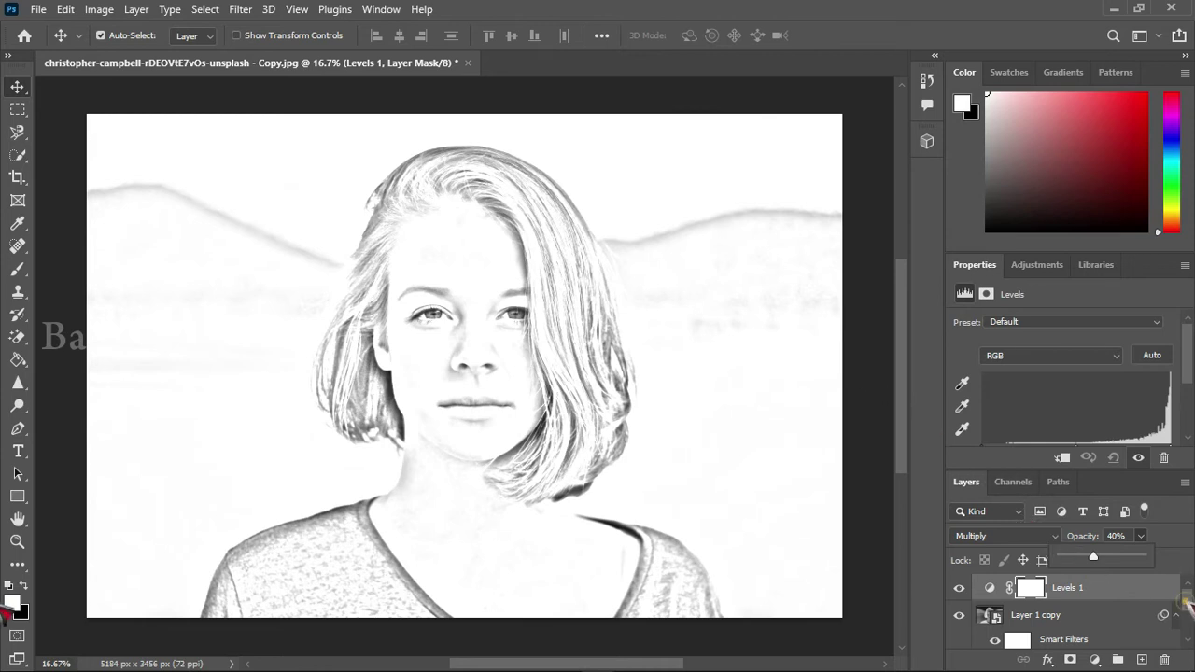
Duplicate the original color Background layer at the base of the layer stack.
scroll(1184, 605, down, 4)
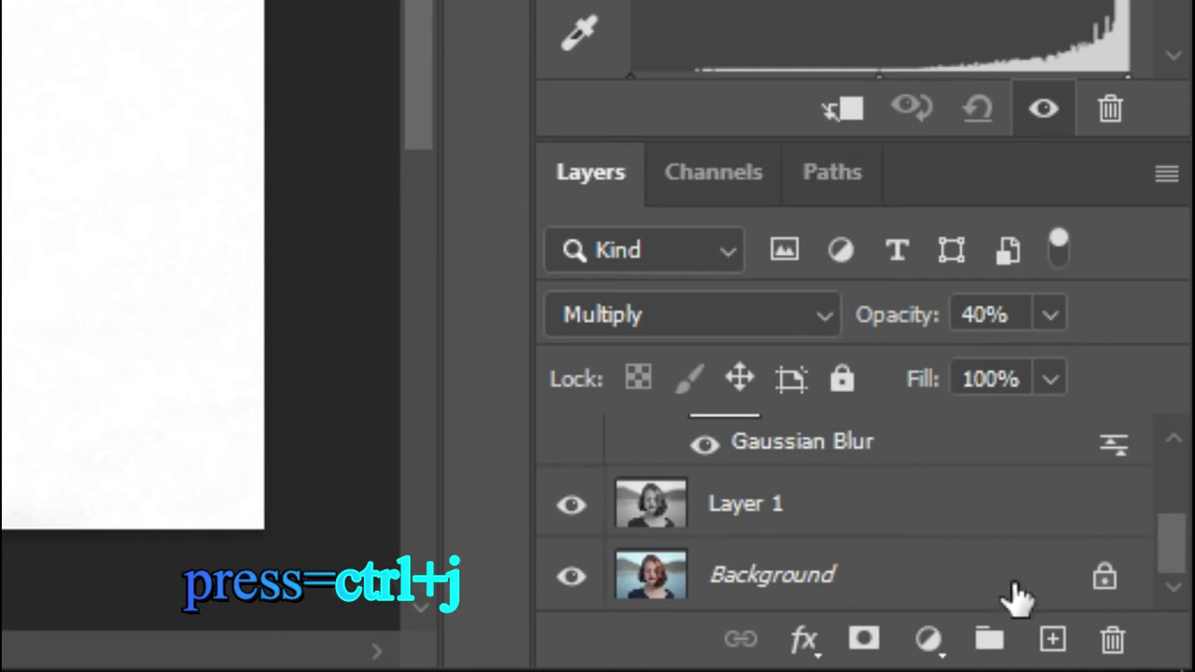
click(1001, 586)
key(ctrl+j)
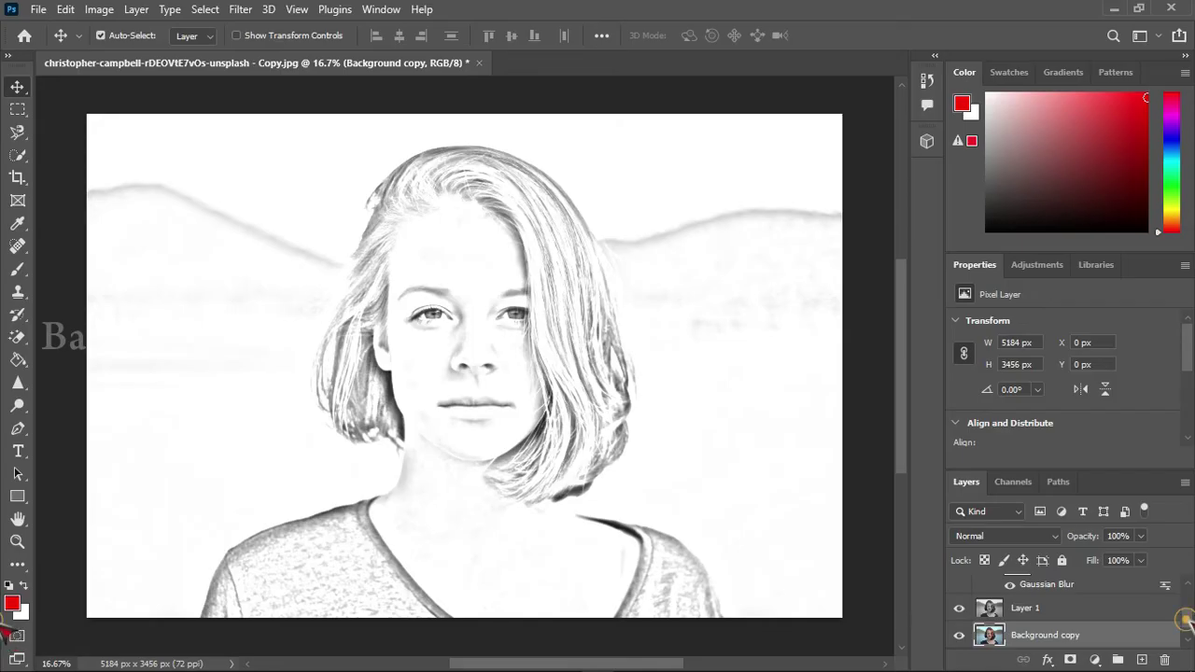
drag(1183, 618, 1190, 644)
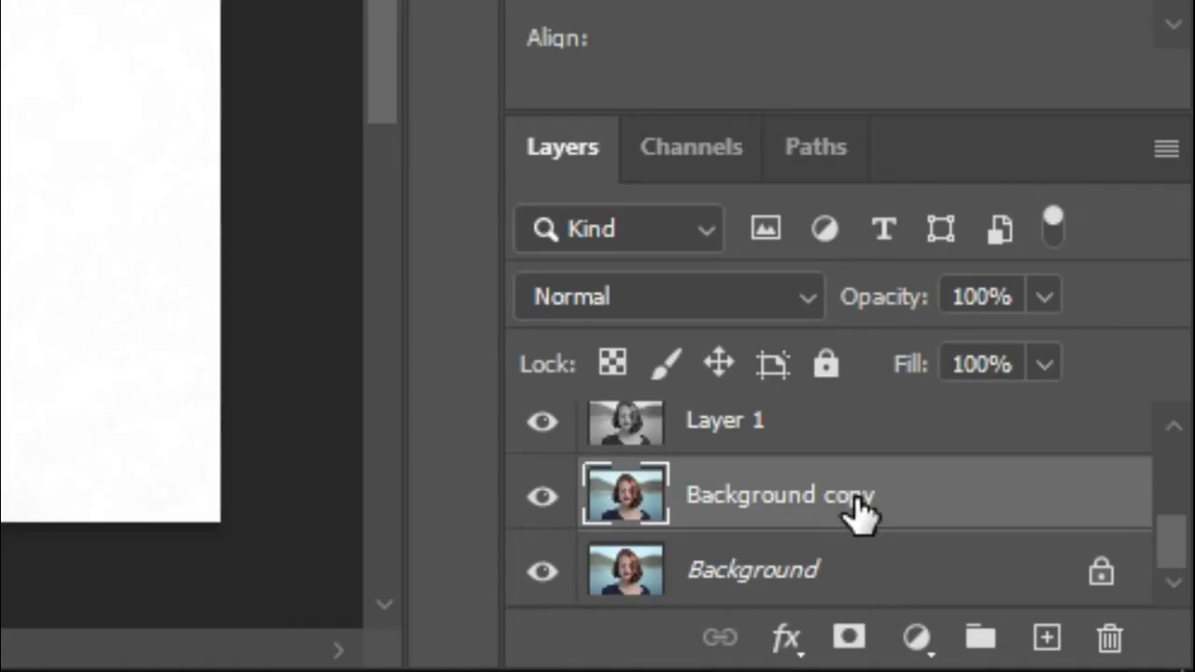
Rename the Background copy layer to "color" and move it to the very top of the layer stack.
double_click(832, 492)
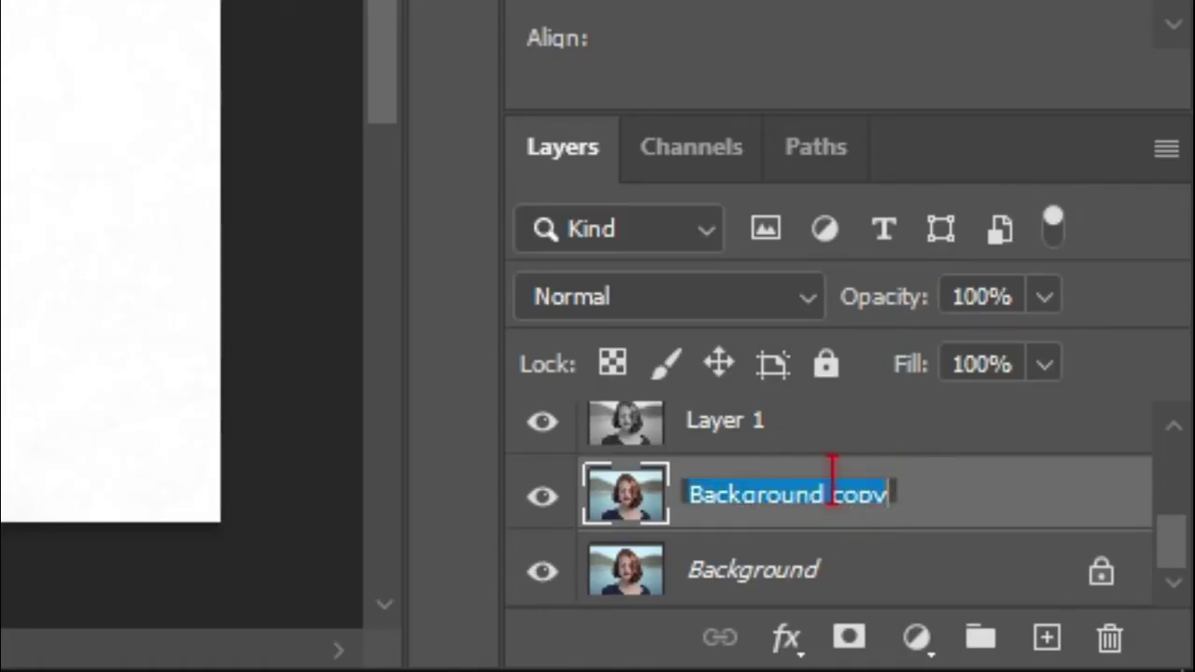
text(color)
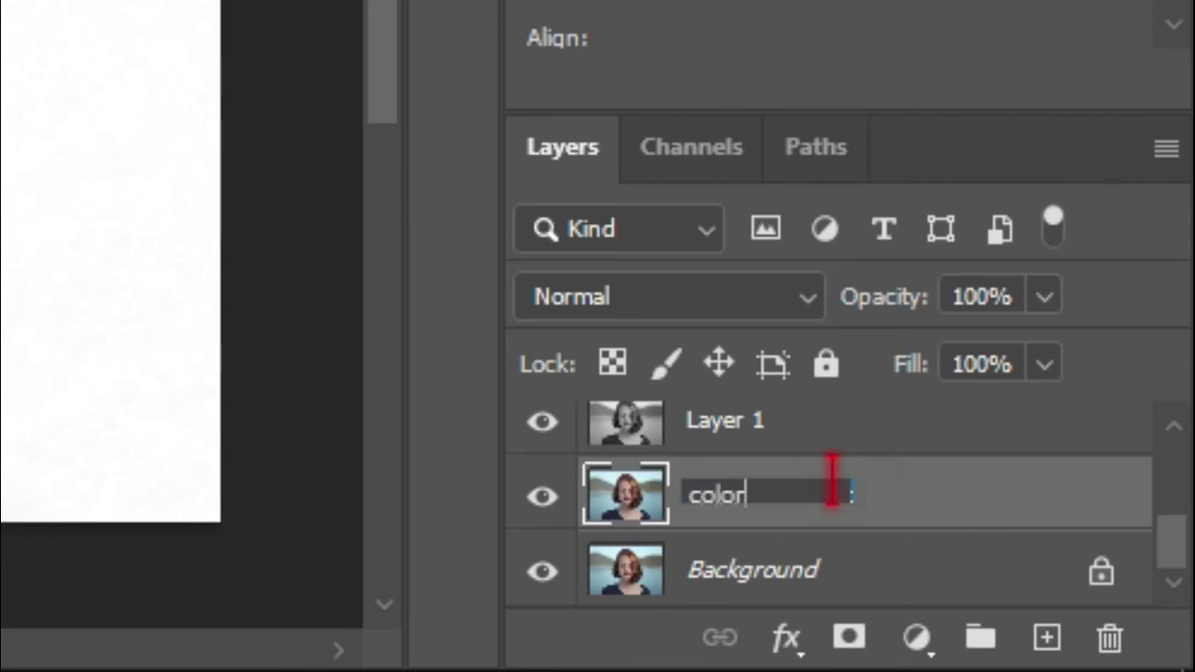
key(Return)
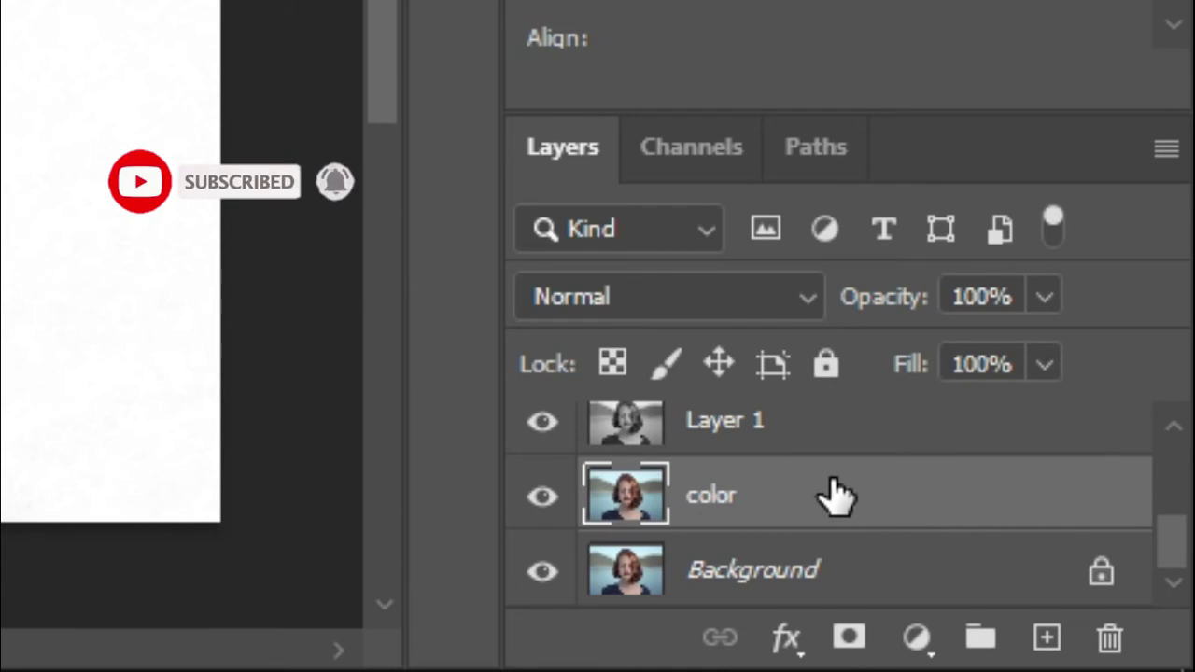
drag(831, 493, 815, 401)
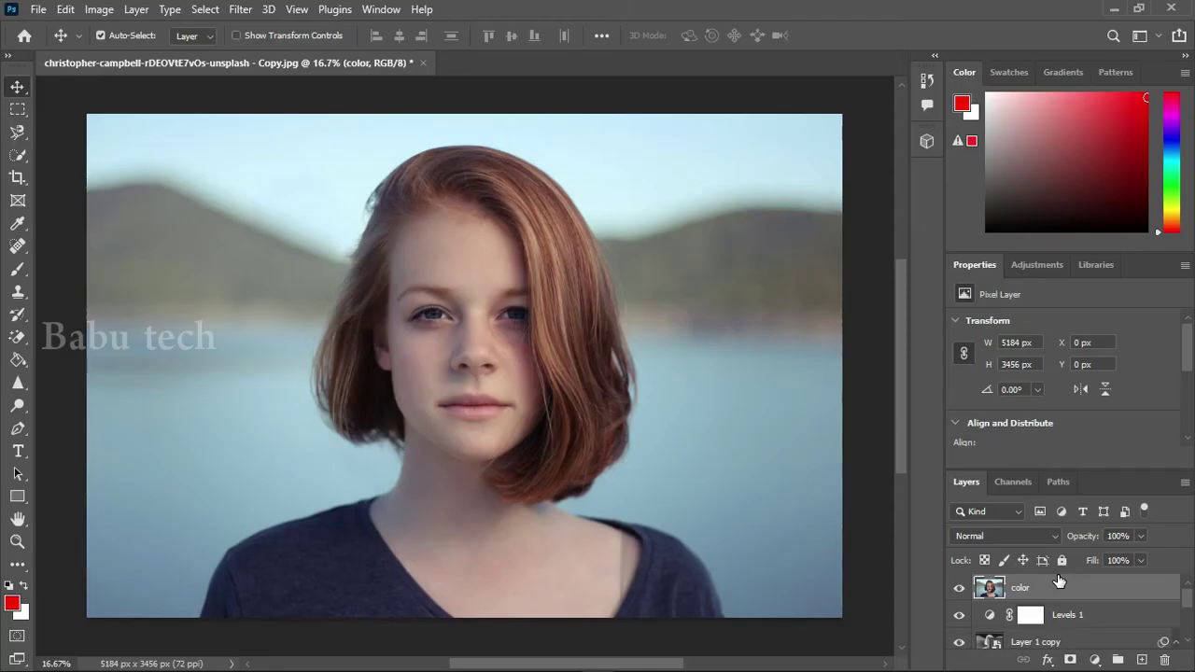
Set the color layer's blend mode to Color and reduce its opacity to 50%.
click(995, 536)
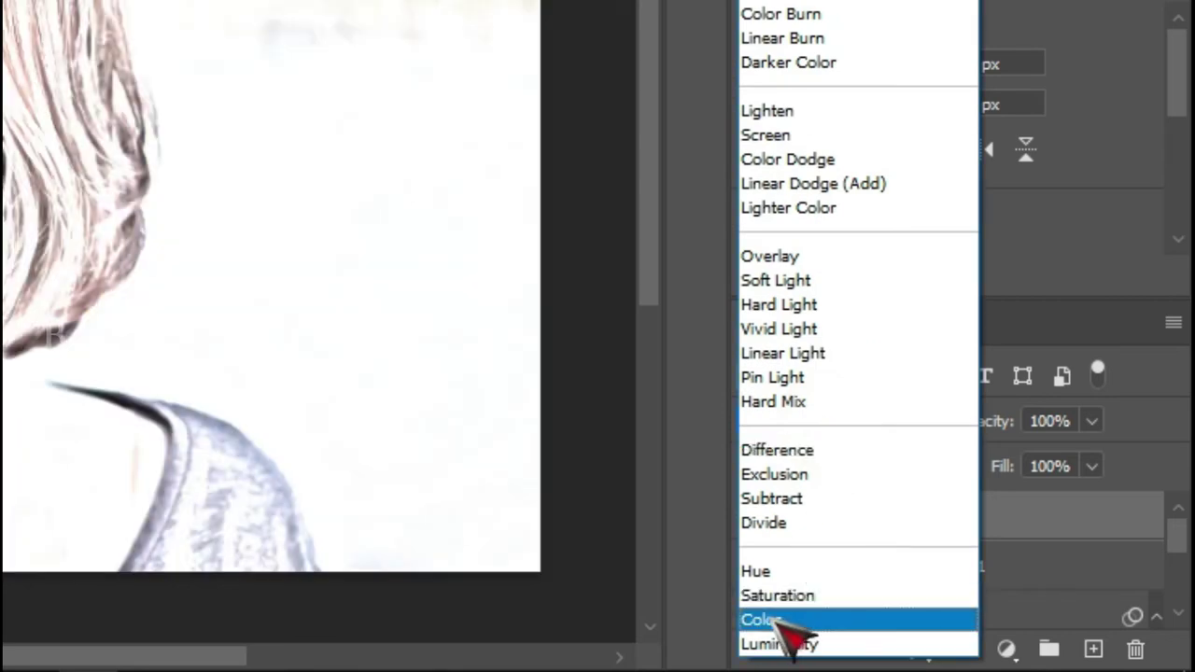
click(771, 621)
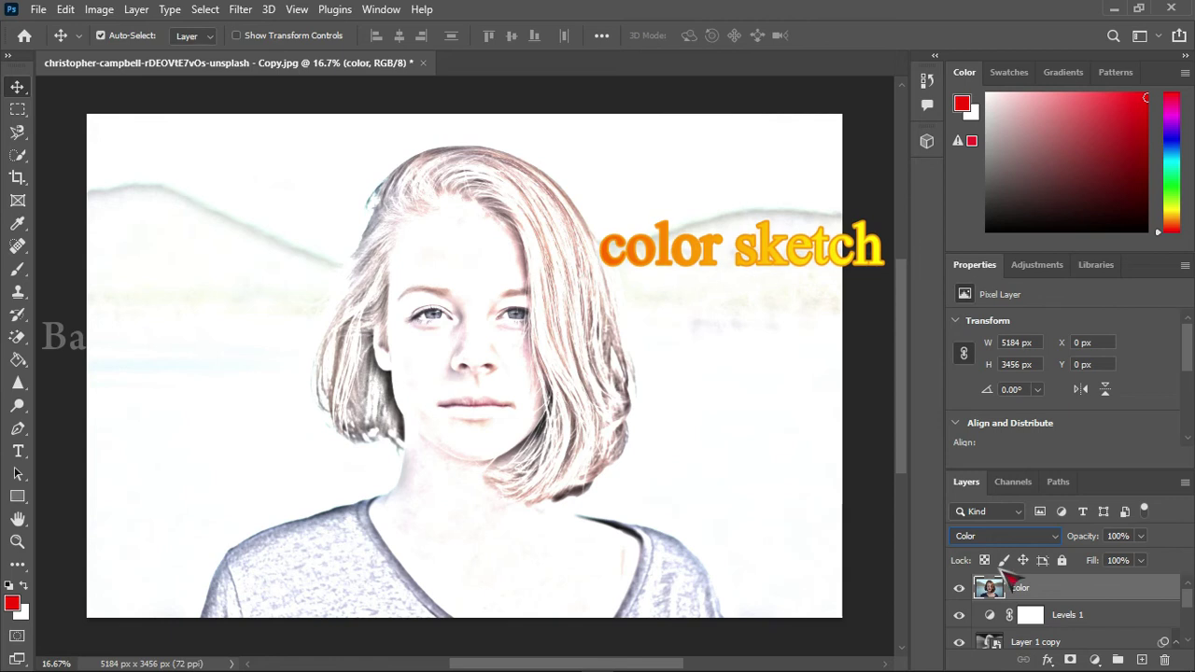
click(1141, 537)
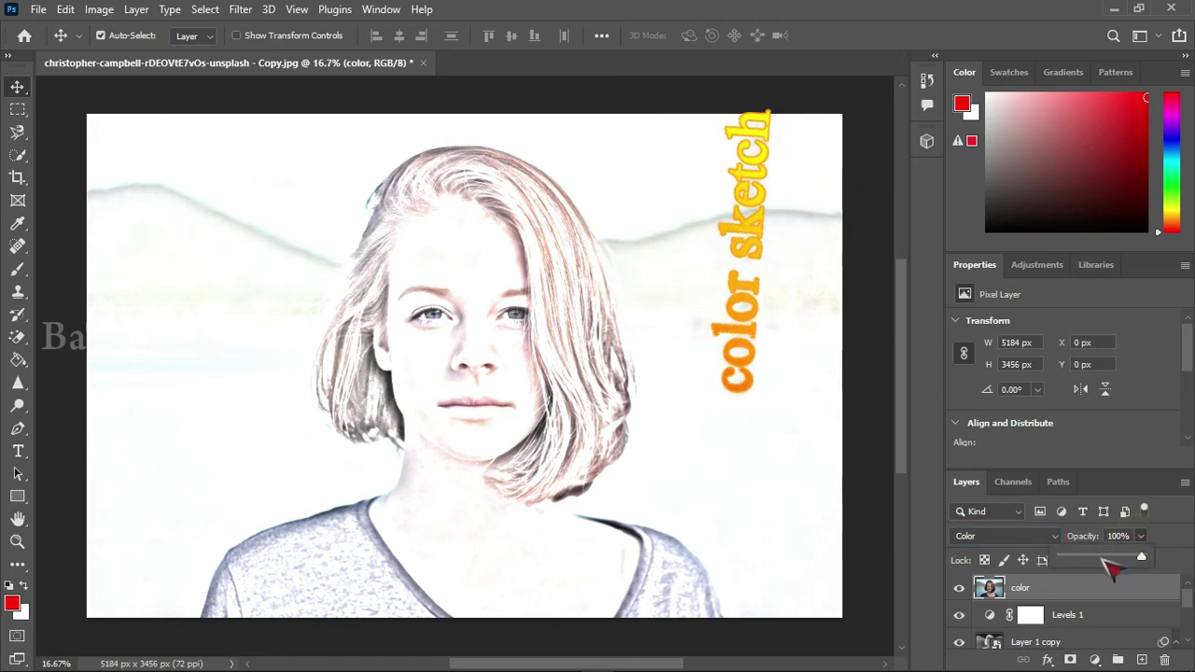
drag(1110, 562, 1113, 565)
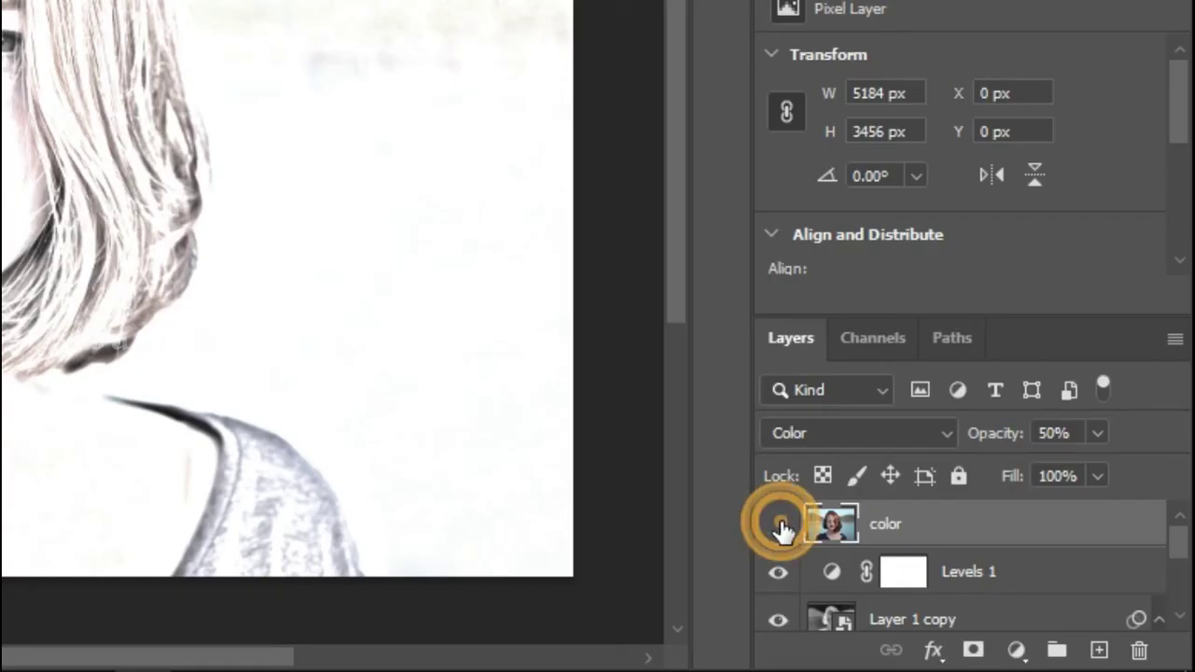
Hide the color layer and add a Solid Color fill layer above it in bright blue, #040ff8.
click(959, 588)
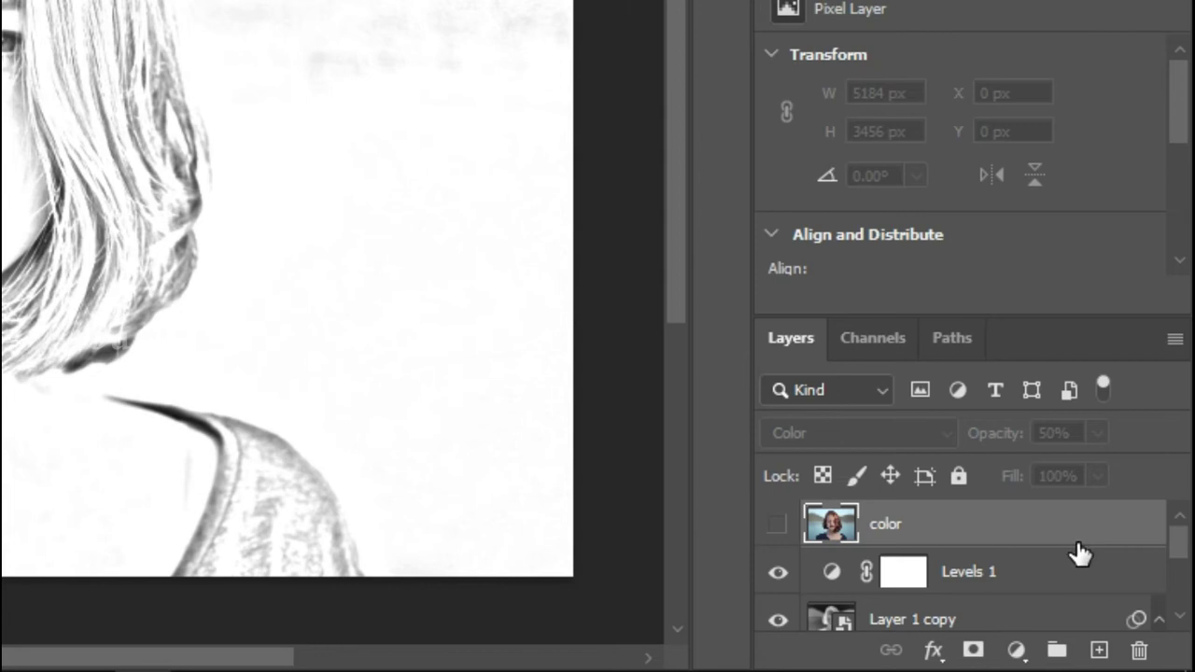
click(1016, 651)
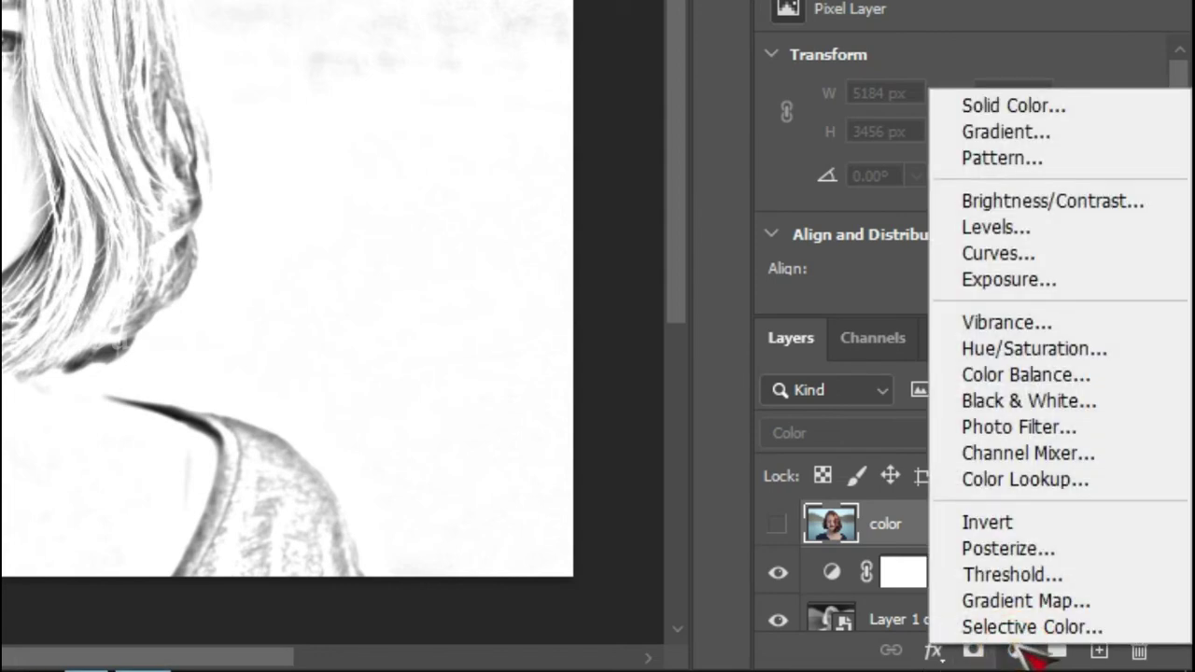
click(1032, 110)
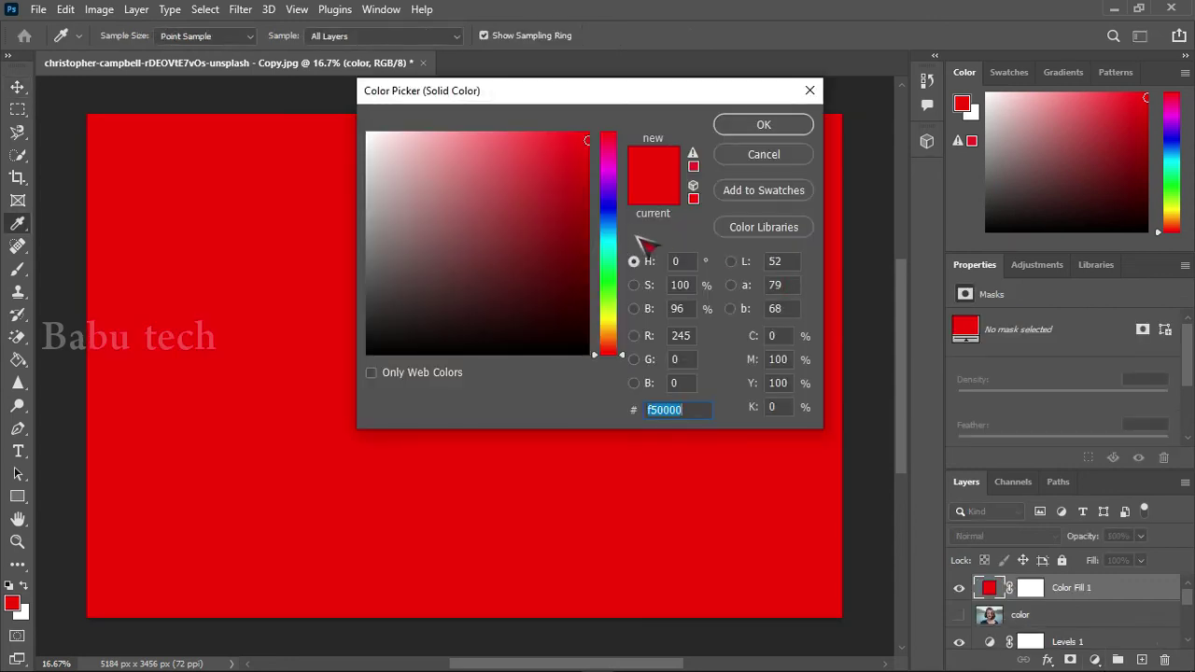
click(609, 207)
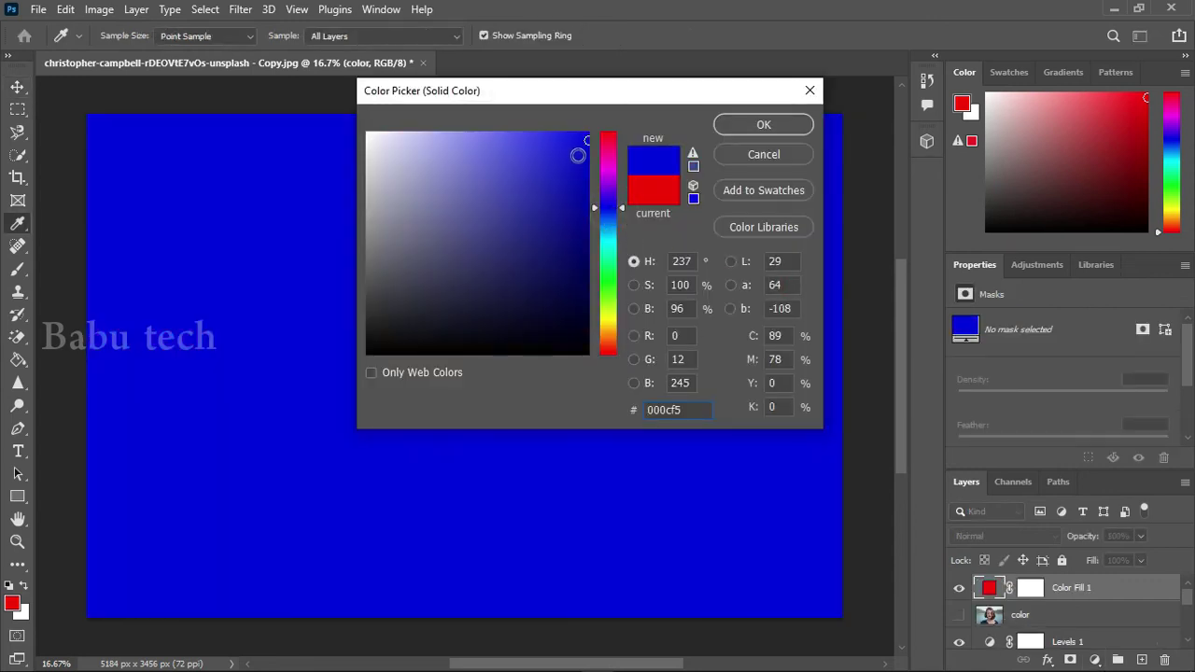
drag(585, 142, 584, 137)
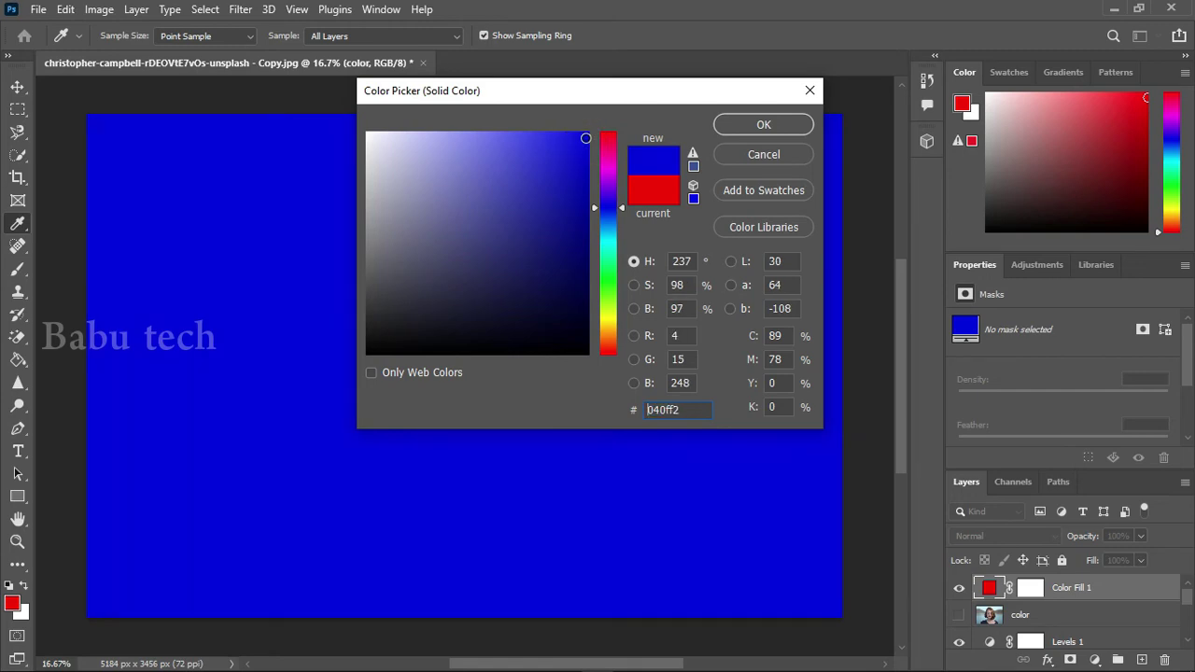
click(758, 126)
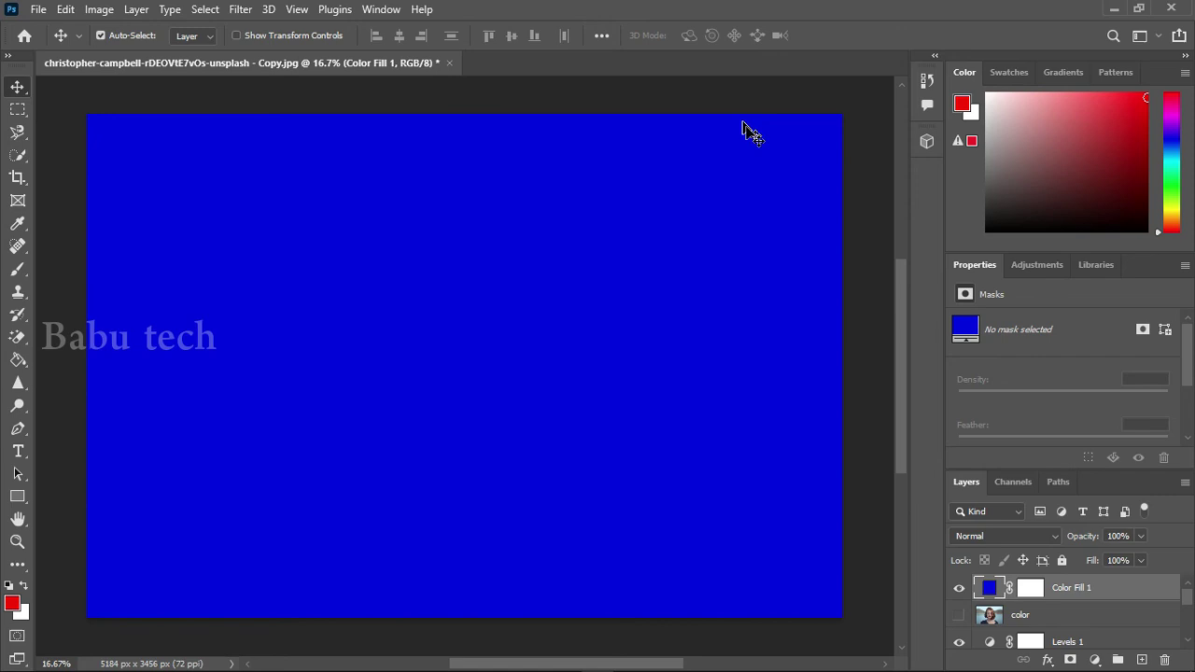
Set the blend mode of the blue Color Fill 1 layer to Color.
click(1026, 535)
scroll(1016, 556, down, 4)
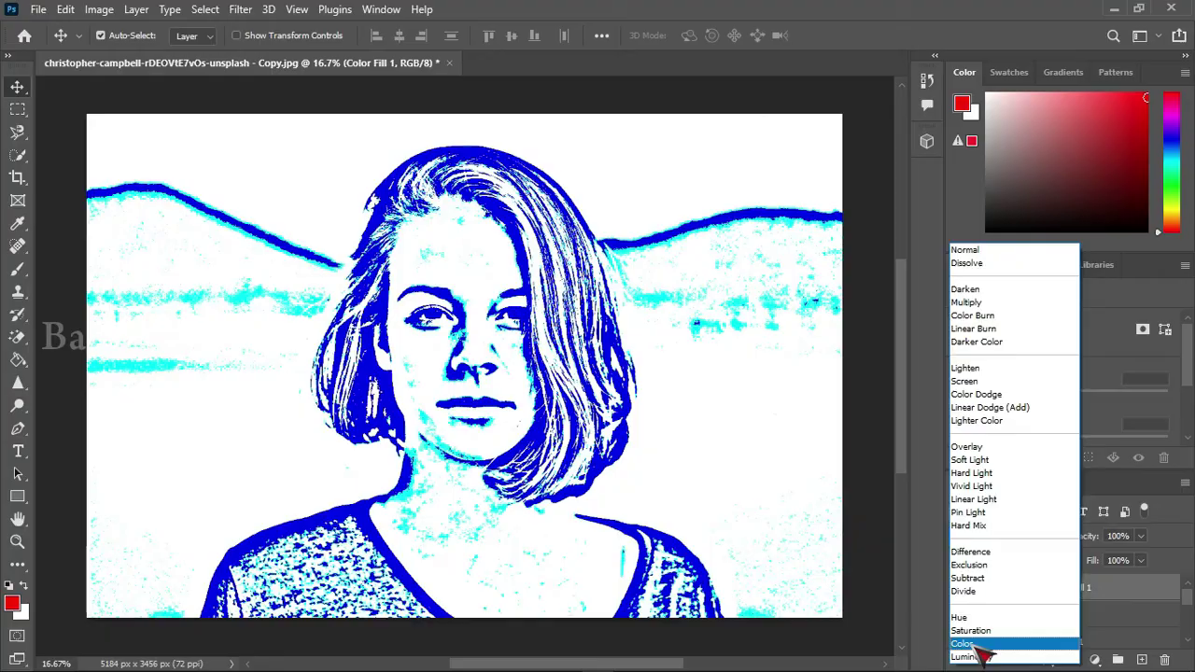
click(574, 594)
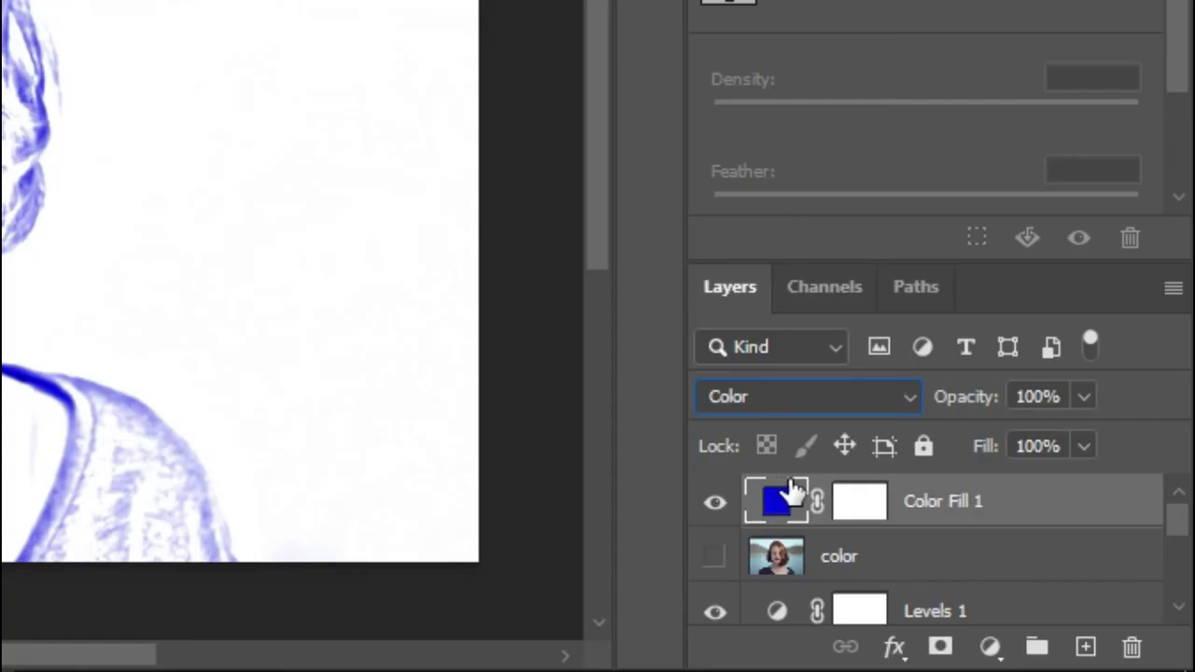
Open the Color Fill 1 color for editing and try red, magenta, cyan, green, yellow and orange hues on the sketch.
double_click(778, 502)
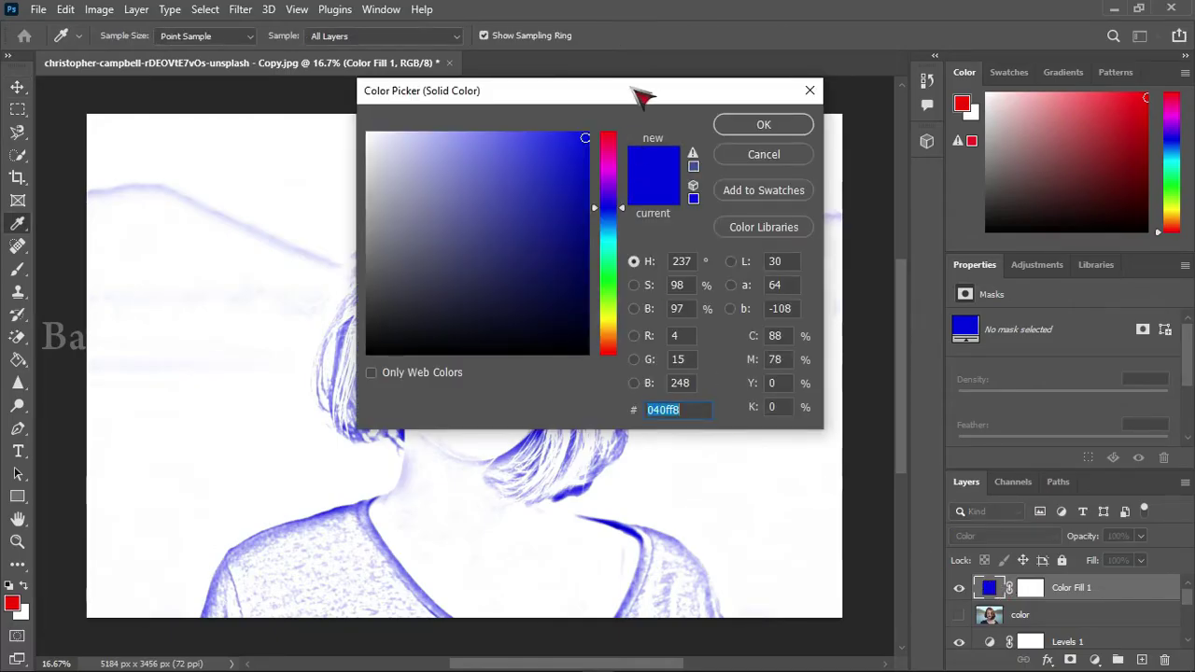
drag(644, 90, 977, 54)
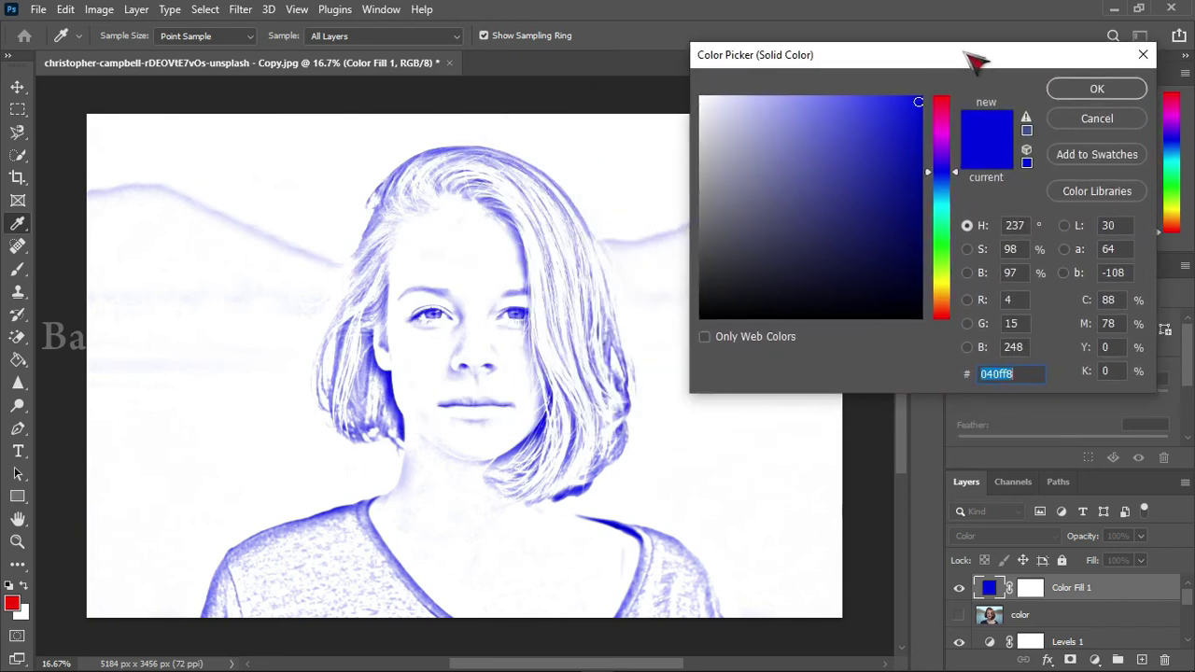
click(942, 102)
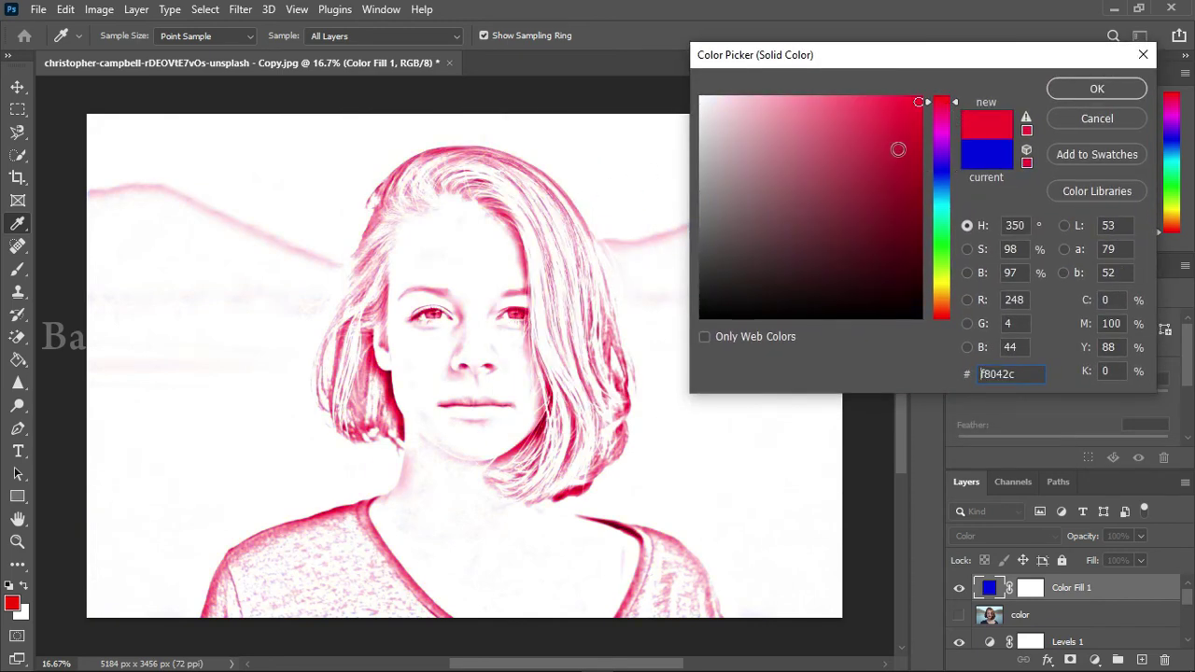
click(942, 133)
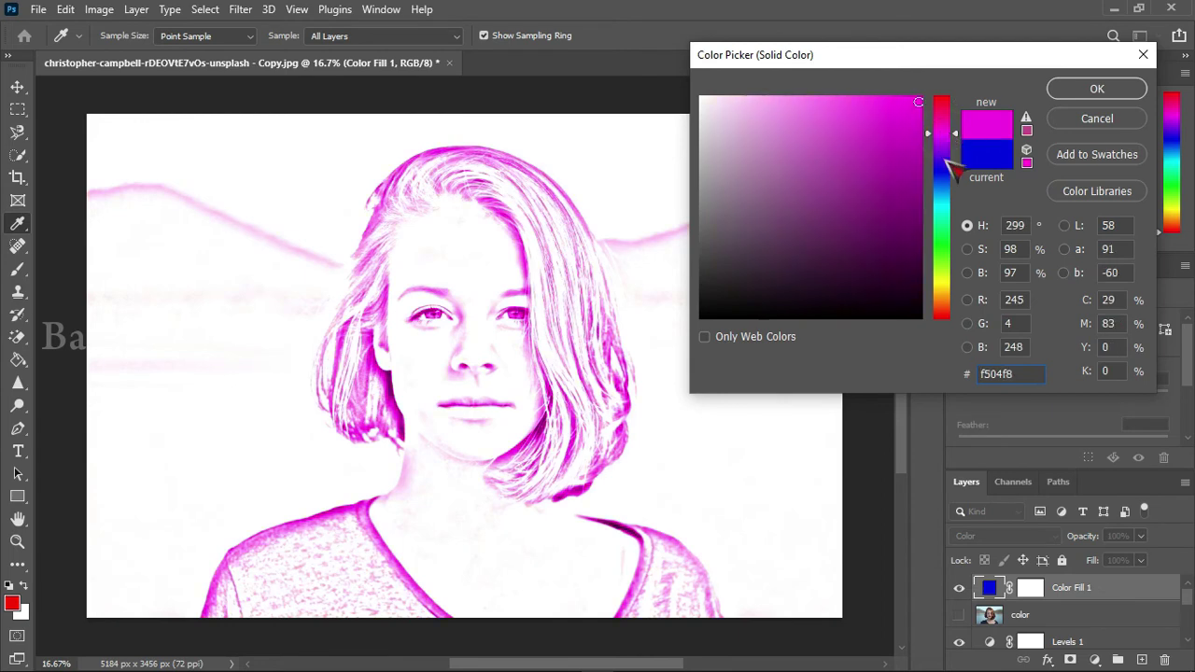
click(945, 162)
click(944, 207)
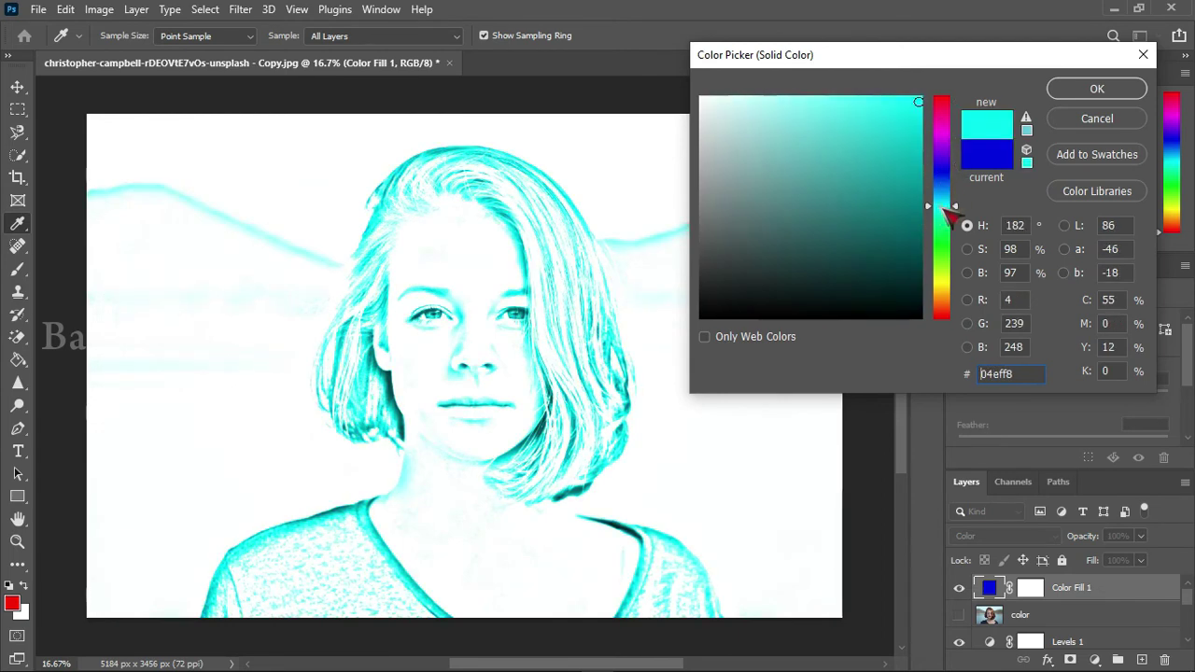
click(942, 253)
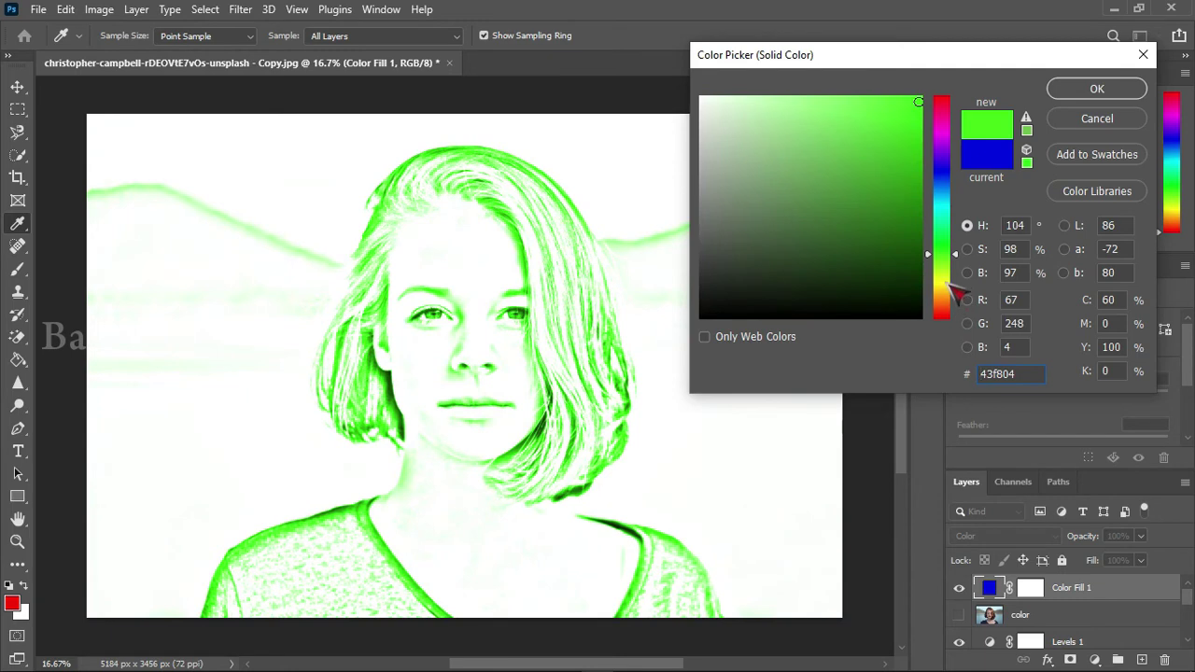
click(944, 282)
click(945, 314)
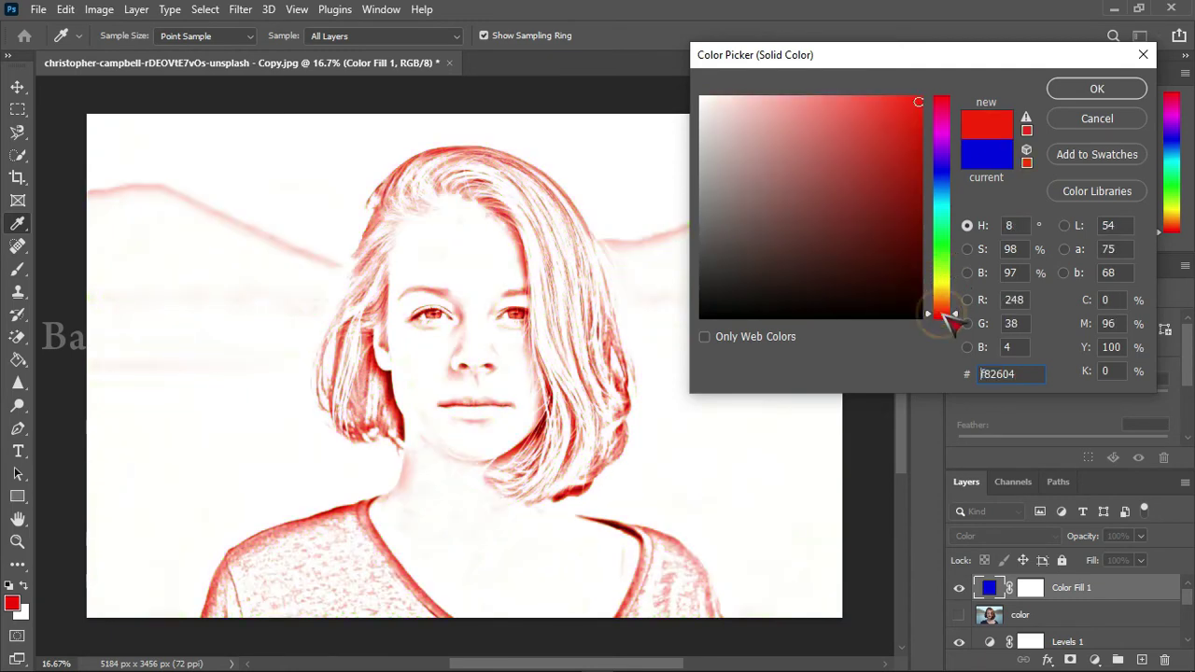
click(943, 280)
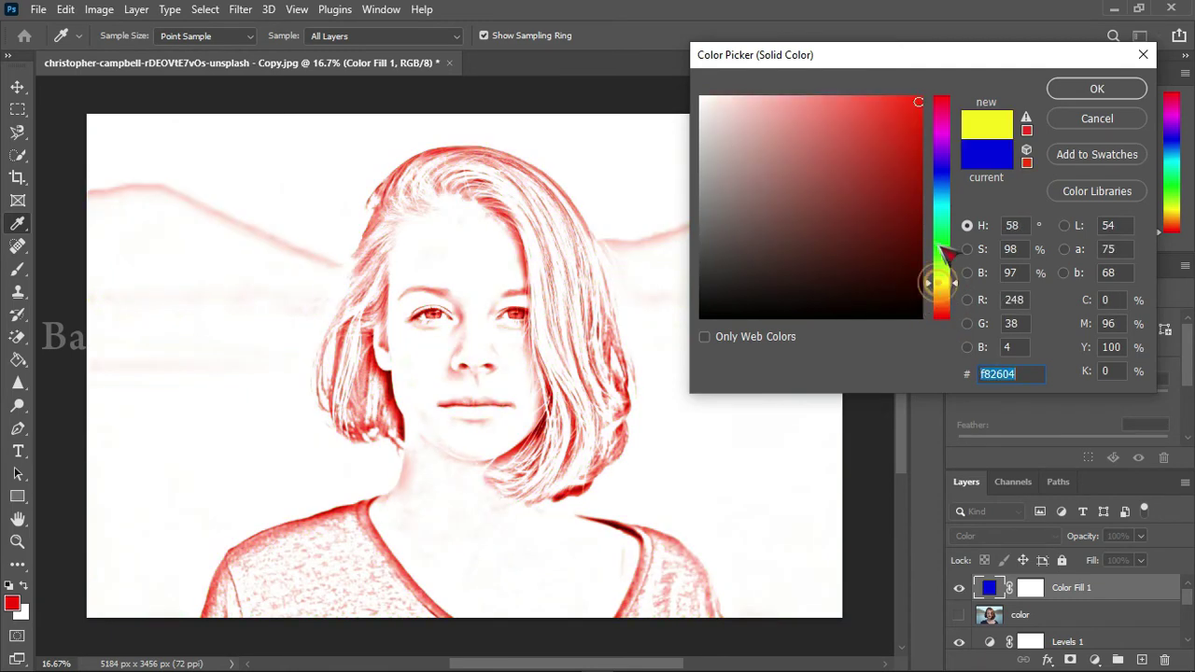
click(943, 224)
click(940, 146)
click(935, 120)
click(939, 106)
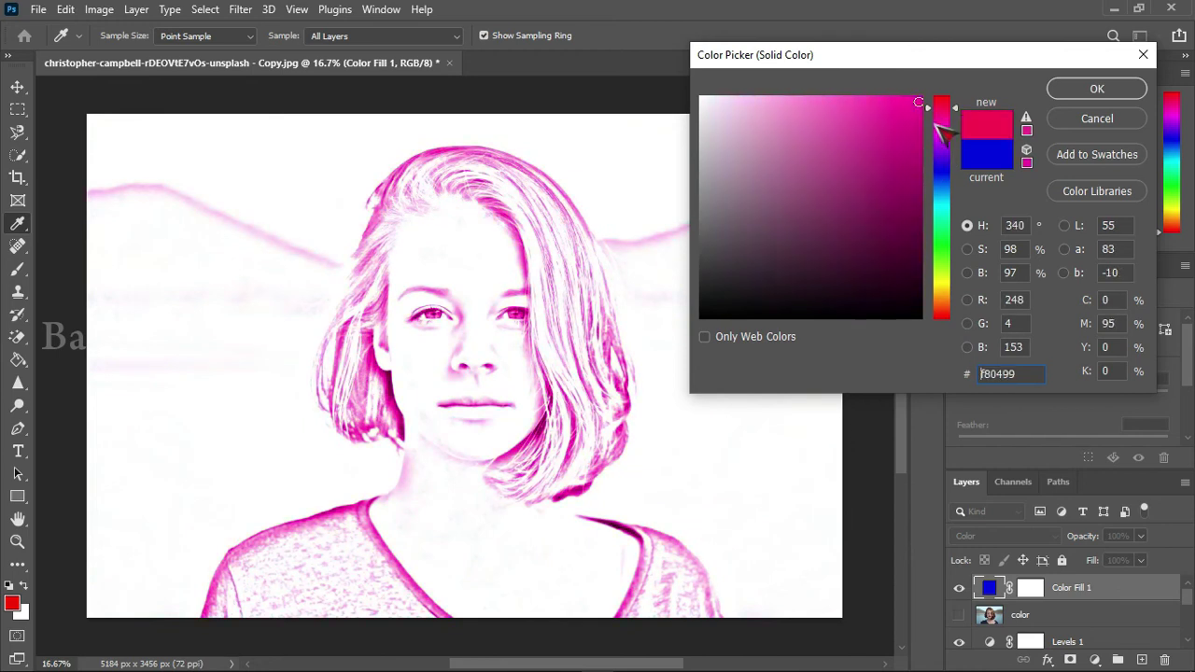
click(943, 229)
click(942, 271)
click(943, 309)
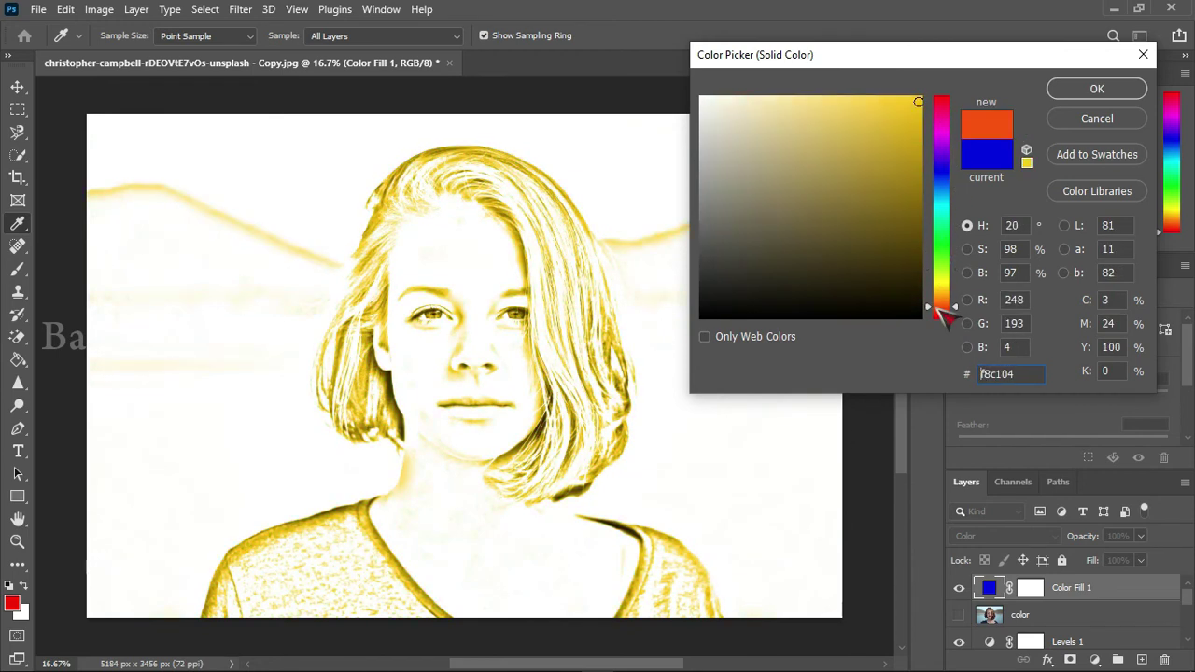
Adjust the shade and hue of the Color Fill 1 color to crimson #d71e40 and apply it.
mouse_move(827, 280)
mouse_down()
mouse_move(716, 306)
mouse_move(728, 237)
mouse_move(715, 118)
mouse_up()
drag(803, 126, 864, 126)
click(892, 131)
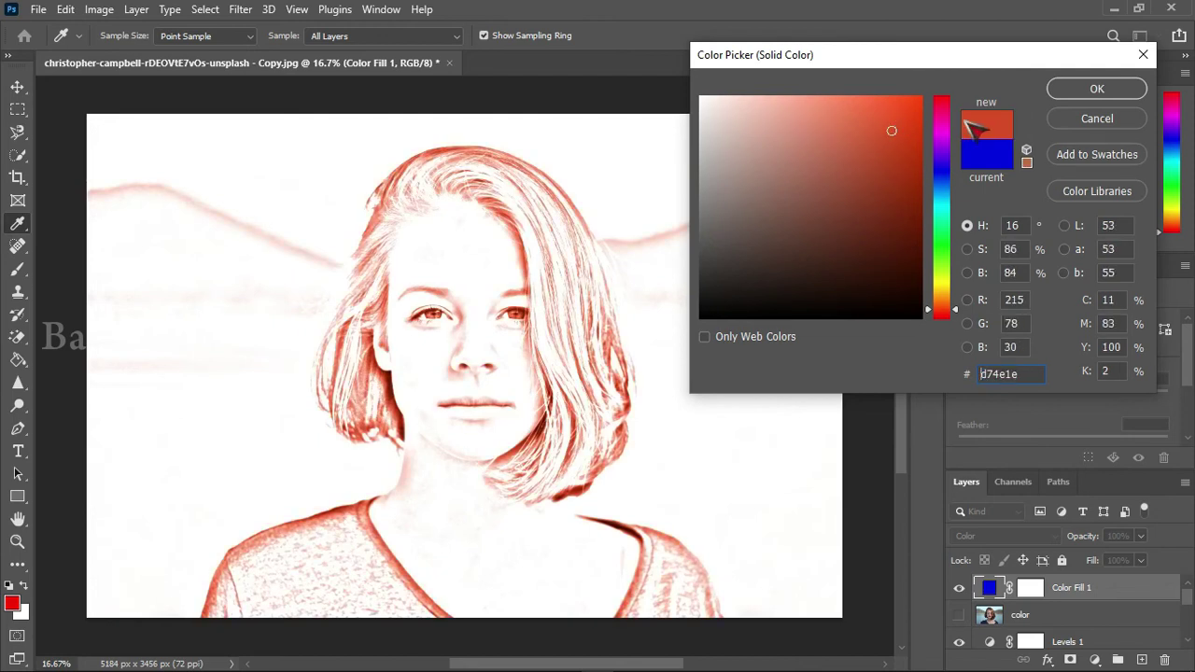
click(939, 103)
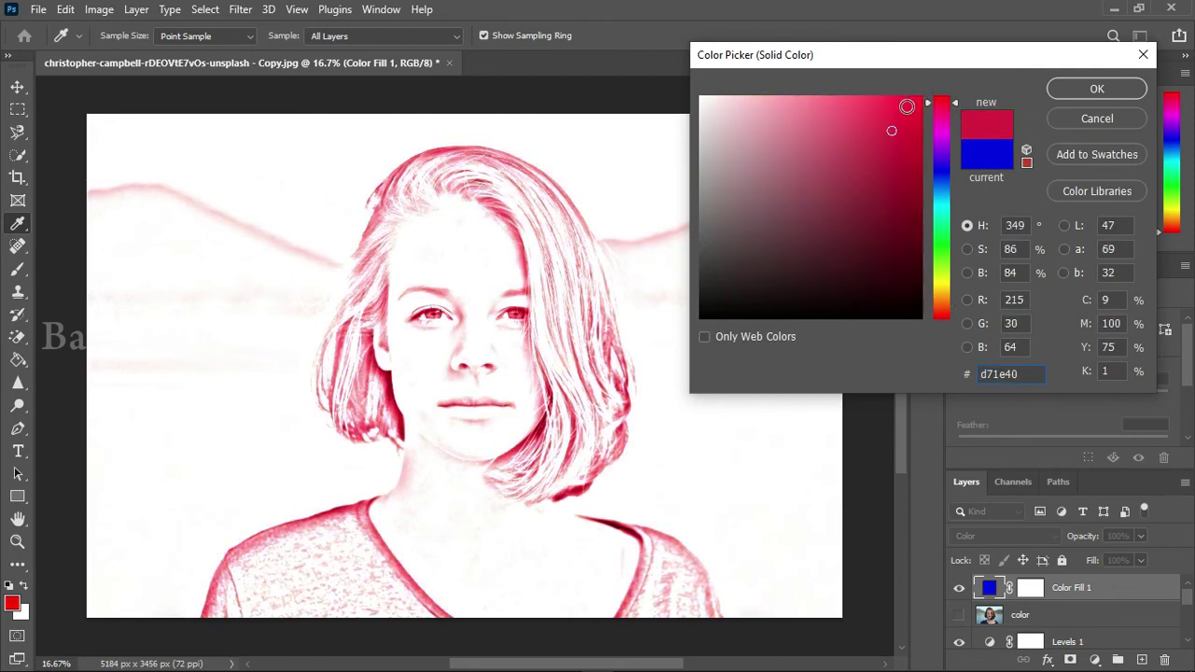
click(1069, 88)
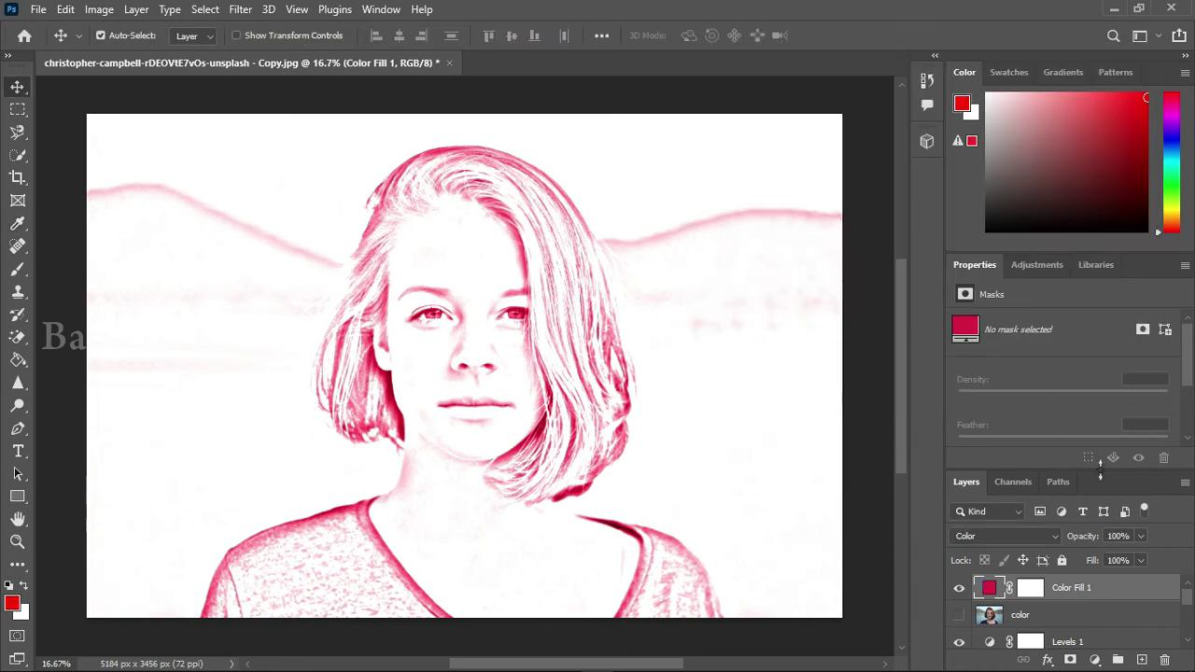
Reduce the opacity of Color Fill 1 to 70% and hide the layer.
click(1140, 535)
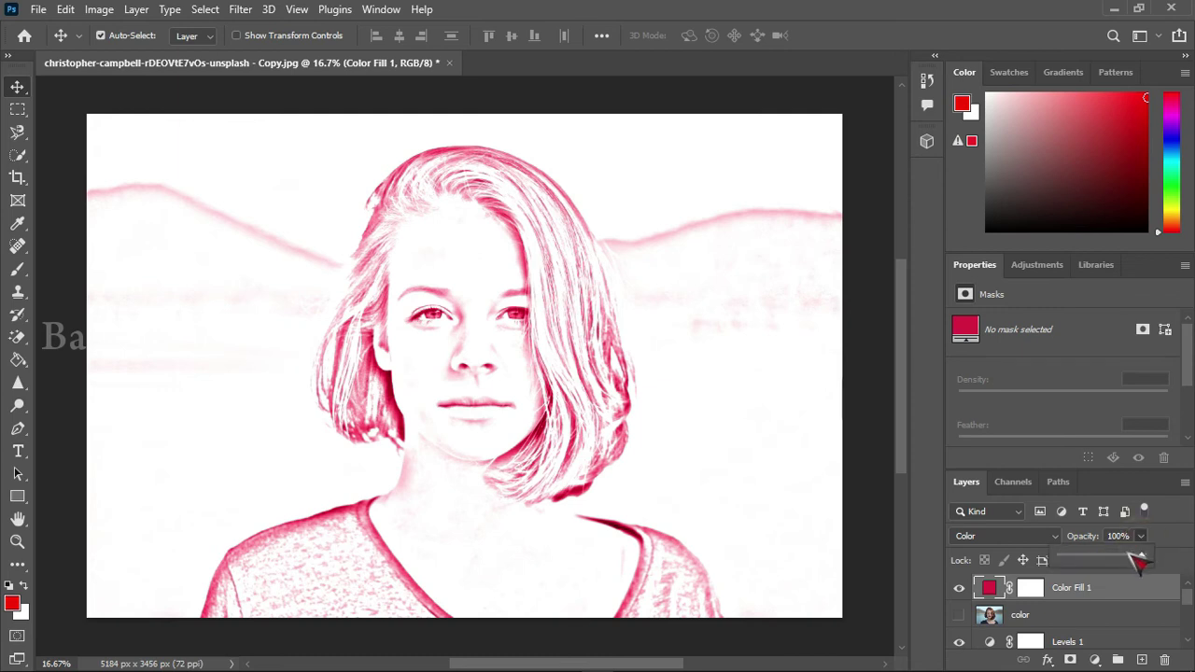
drag(1138, 557, 1118, 557)
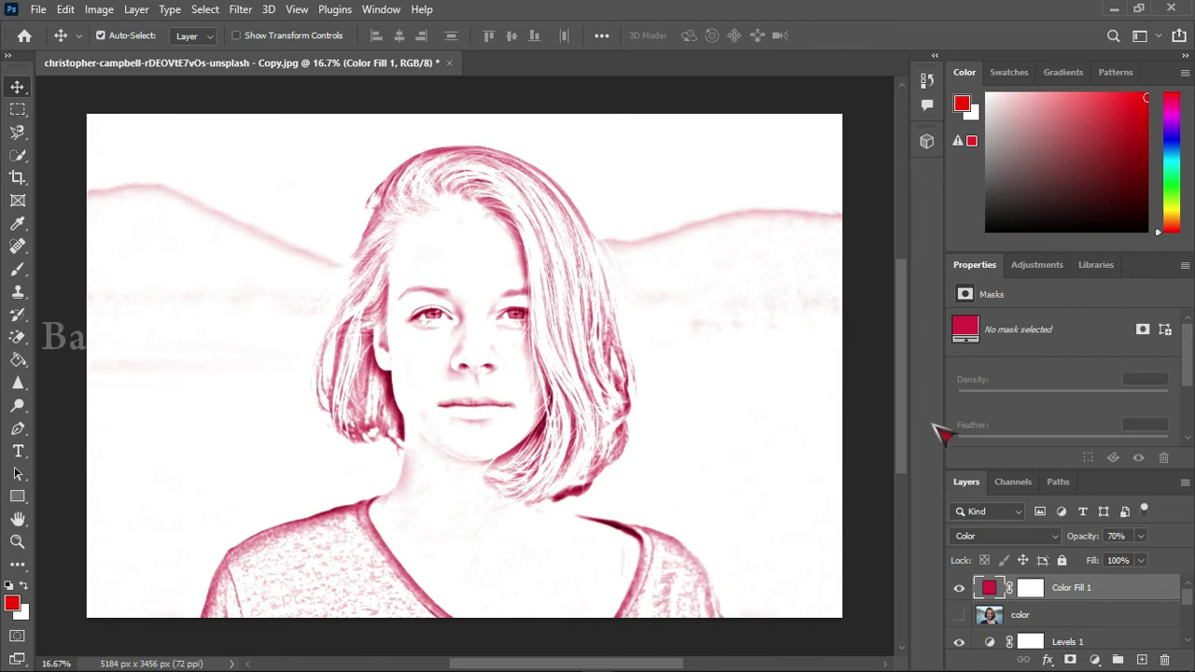
click(961, 588)
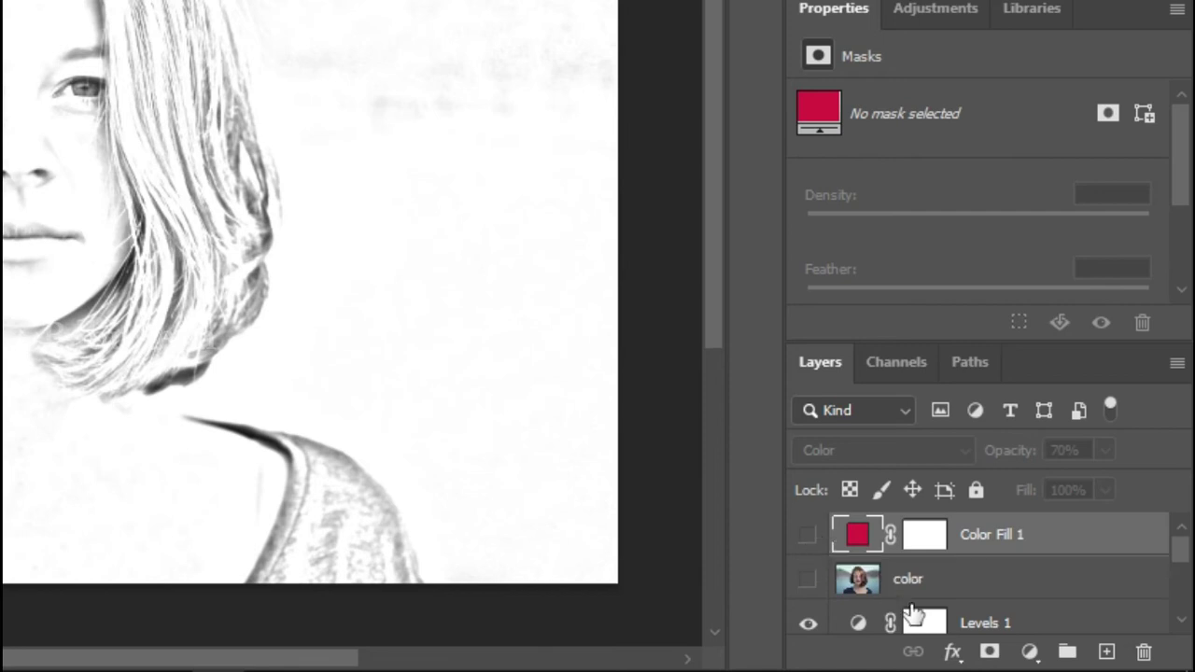
Add a gradient fill layer directly above Levels 1 using the pink, orange and navy preset from the Purples group.
click(1027, 622)
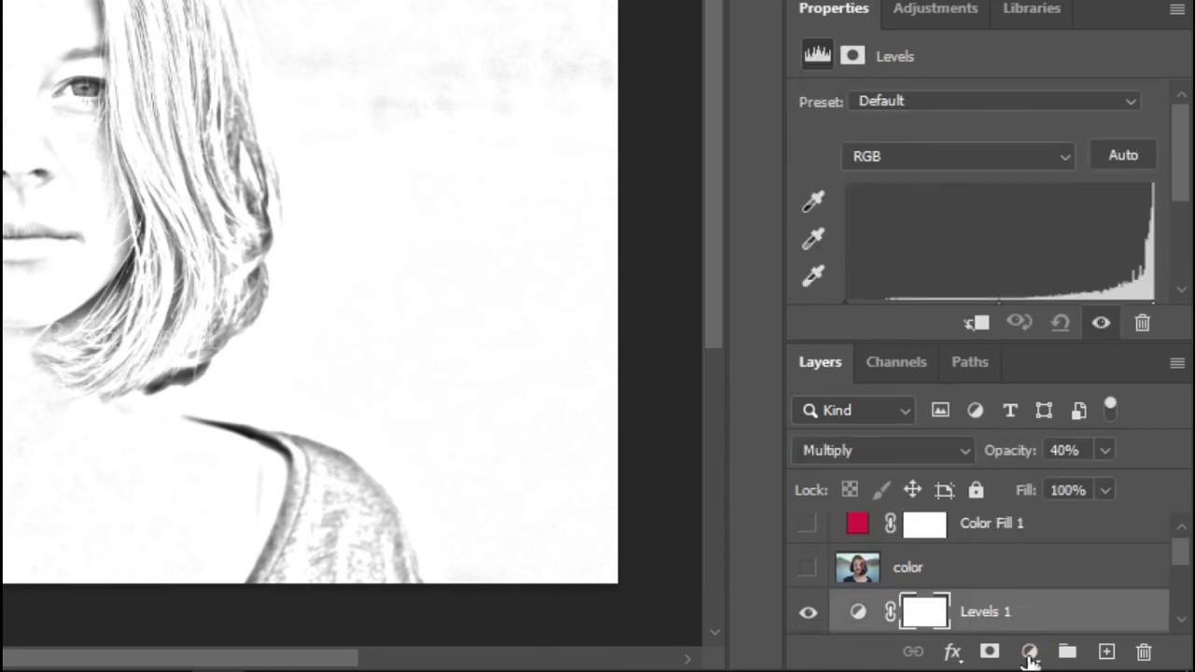
click(1029, 653)
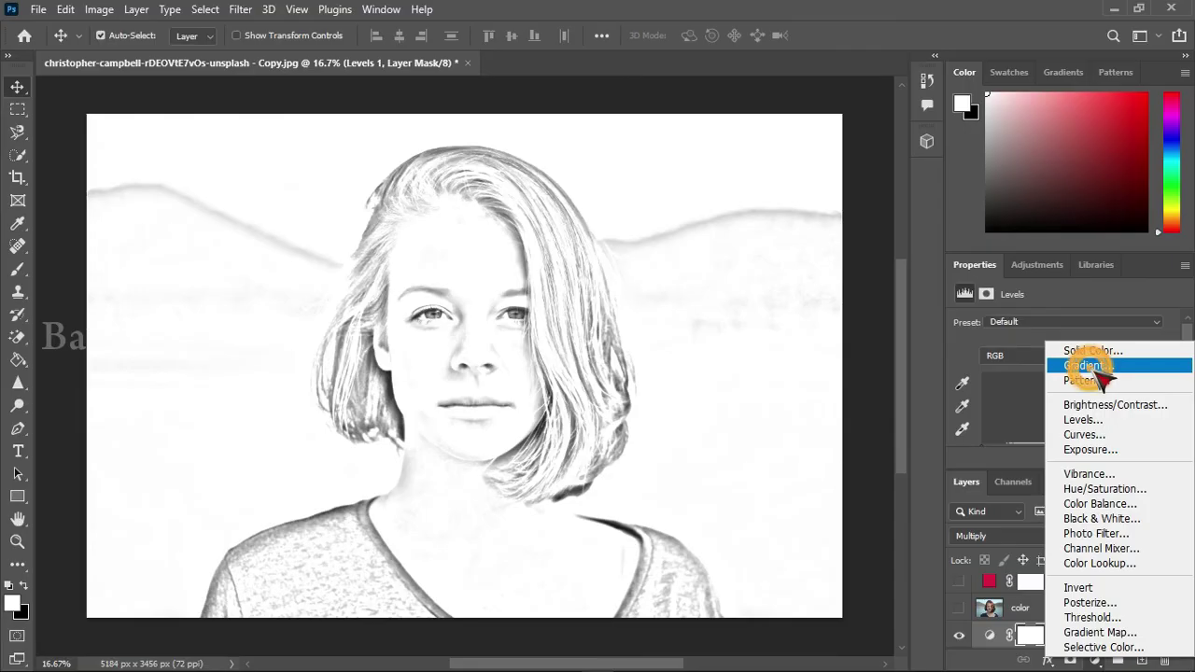
click(1036, 179)
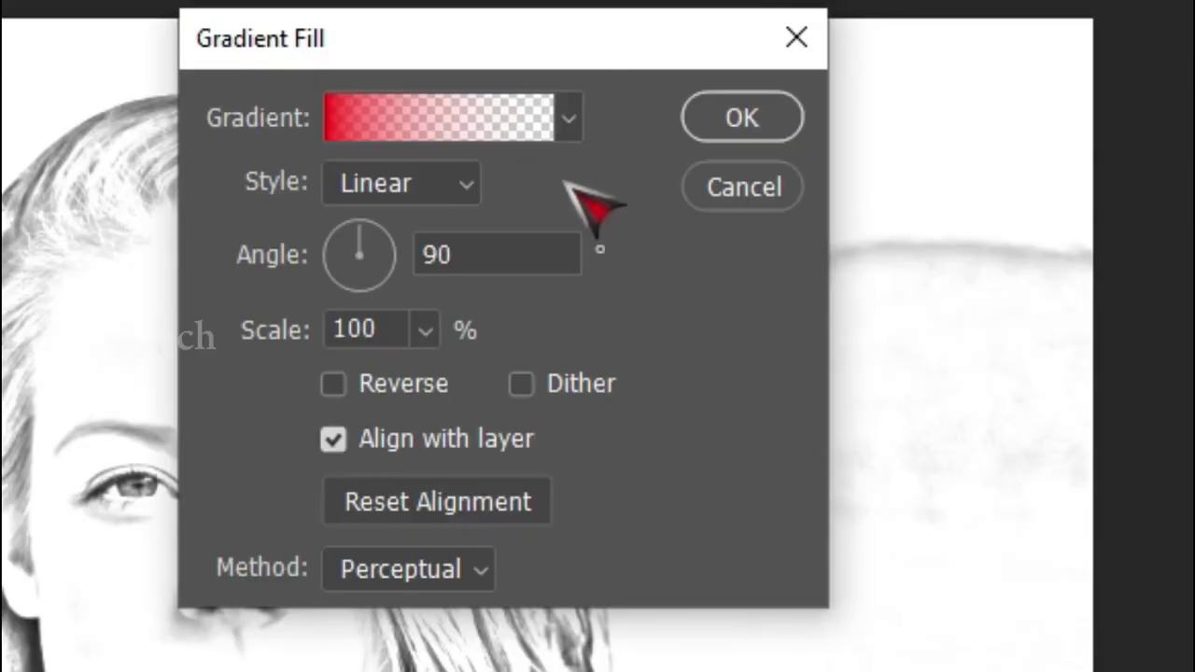
click(569, 120)
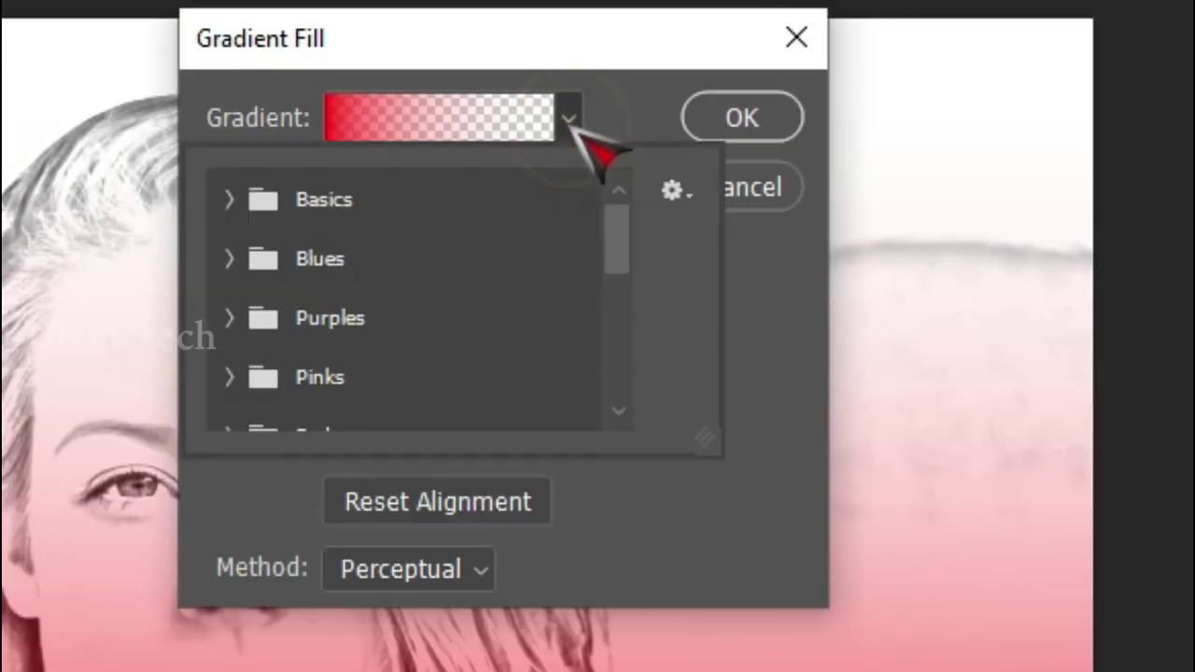
click(229, 318)
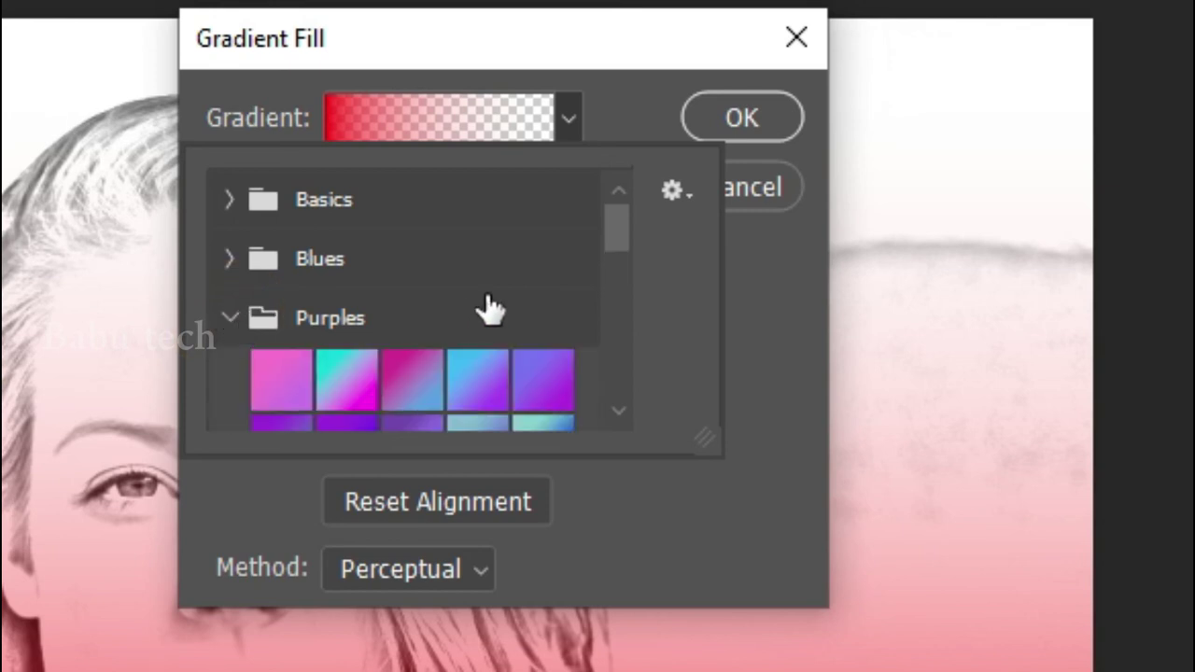
click(619, 234)
drag(619, 238, 616, 248)
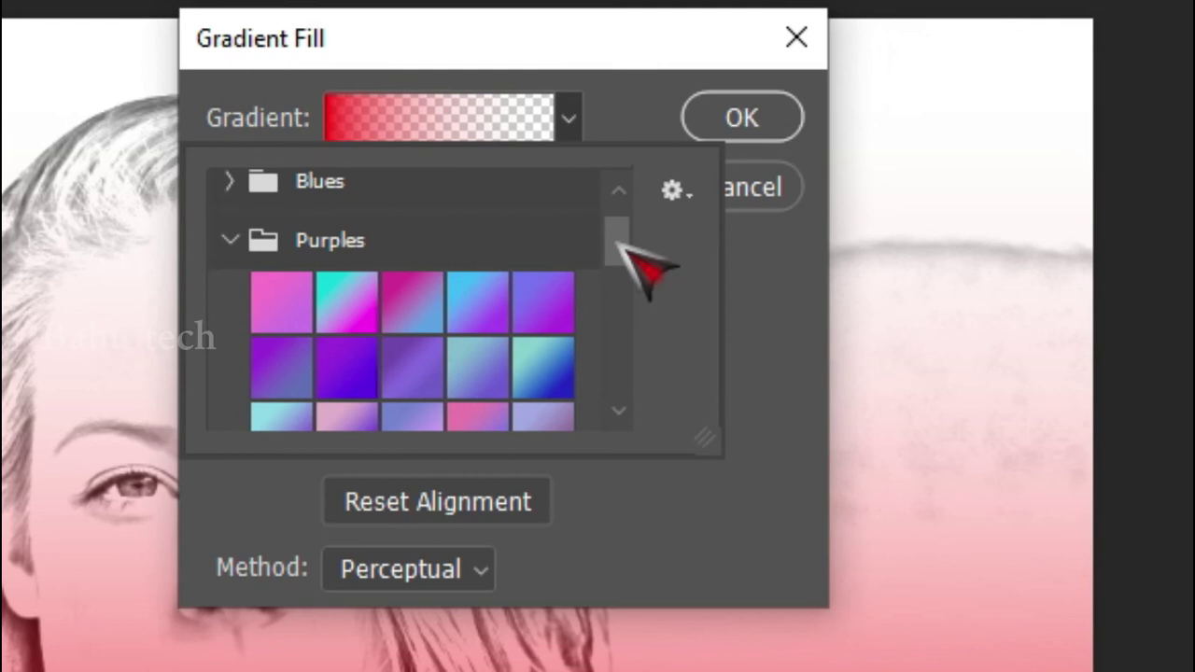
drag(619, 230, 581, 280)
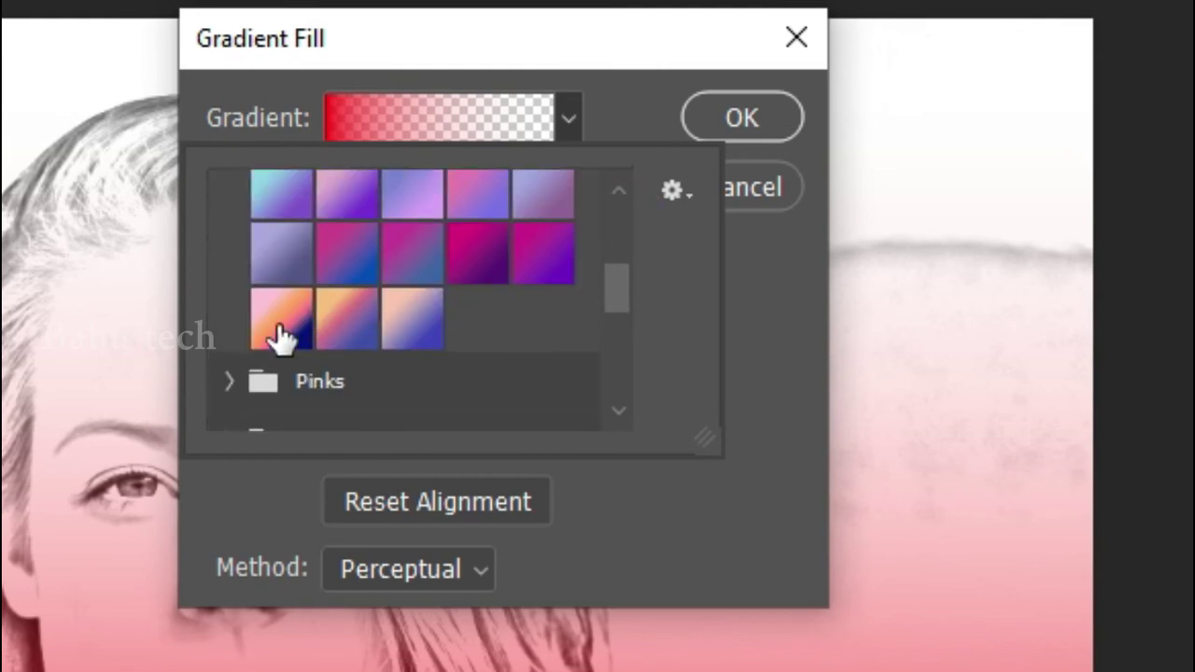
click(280, 322)
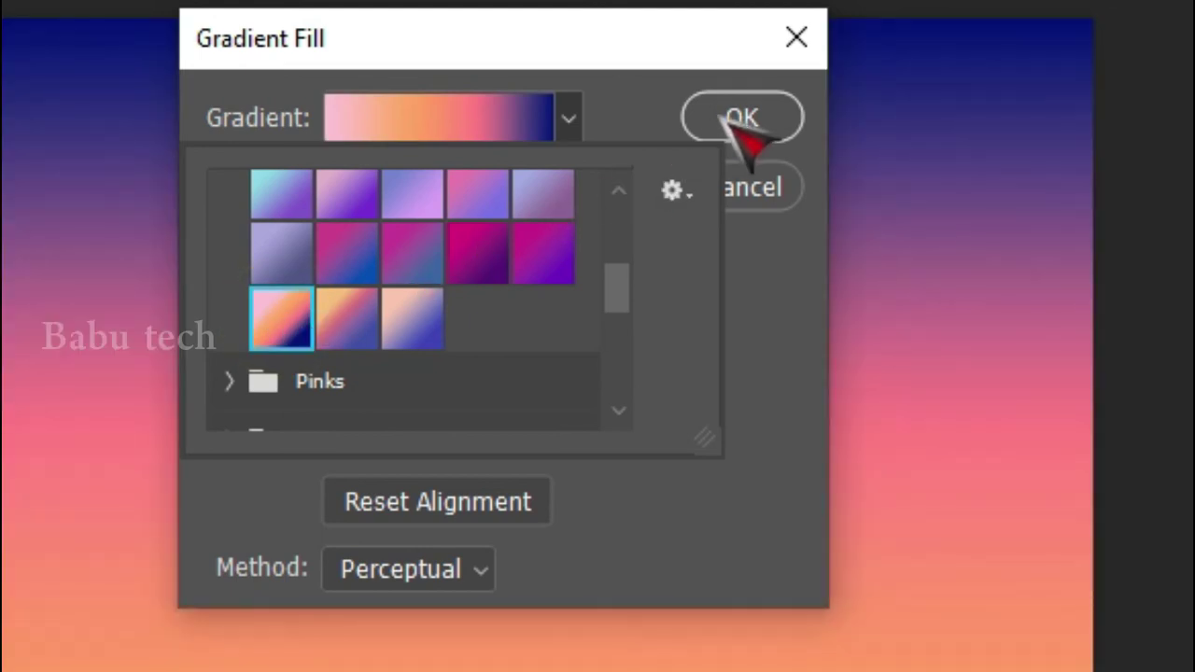
click(628, 119)
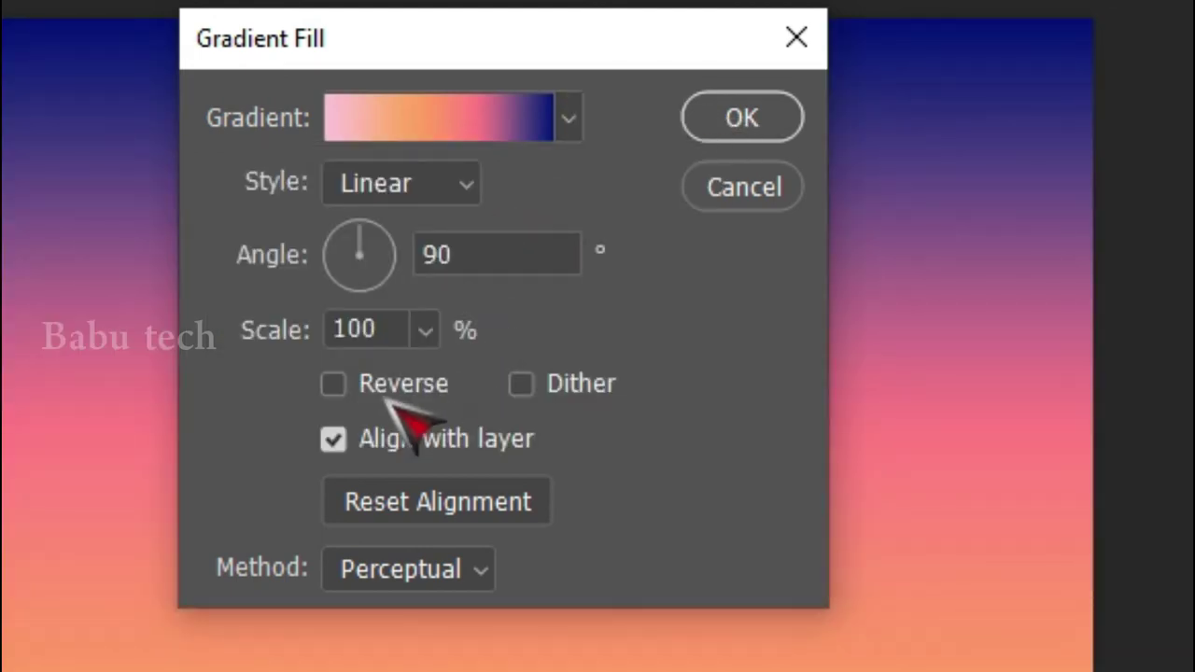
Reverse the gradient, keep the Linear style and apply the gradient fill.
click(334, 384)
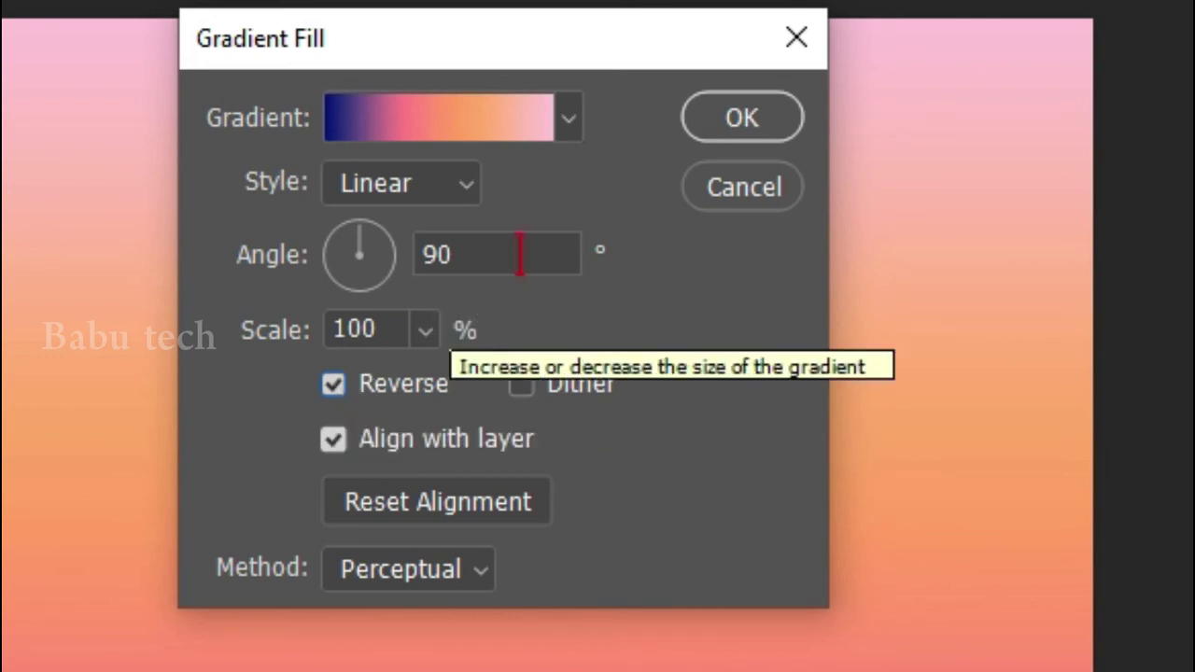
click(469, 182)
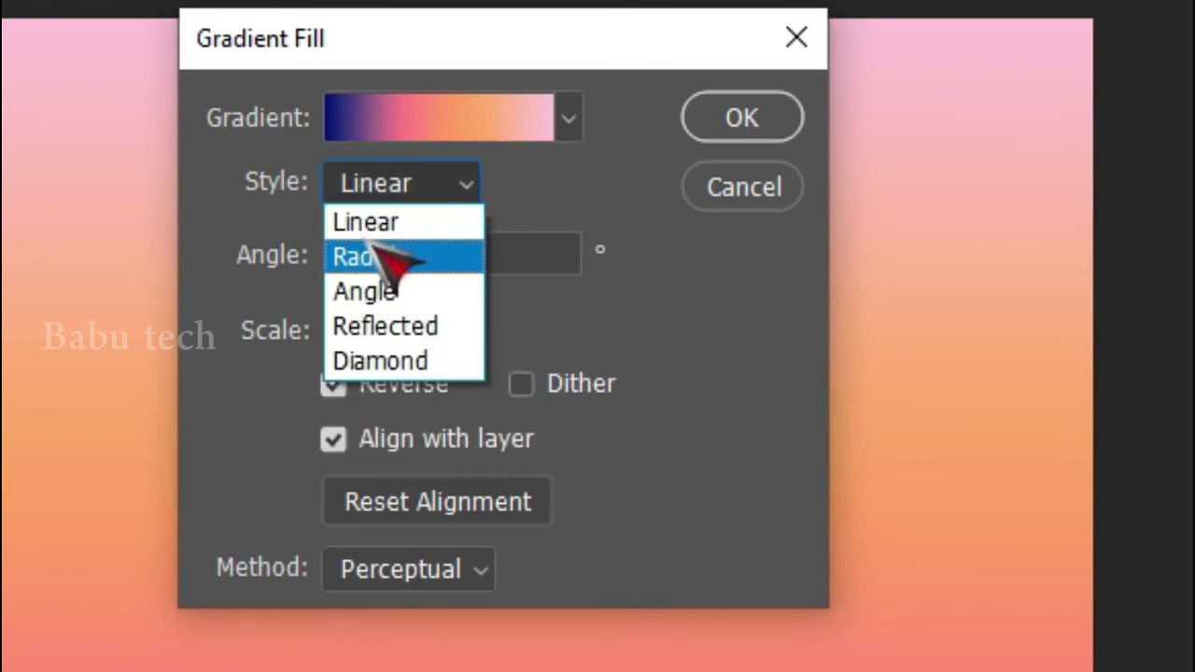
click(382, 220)
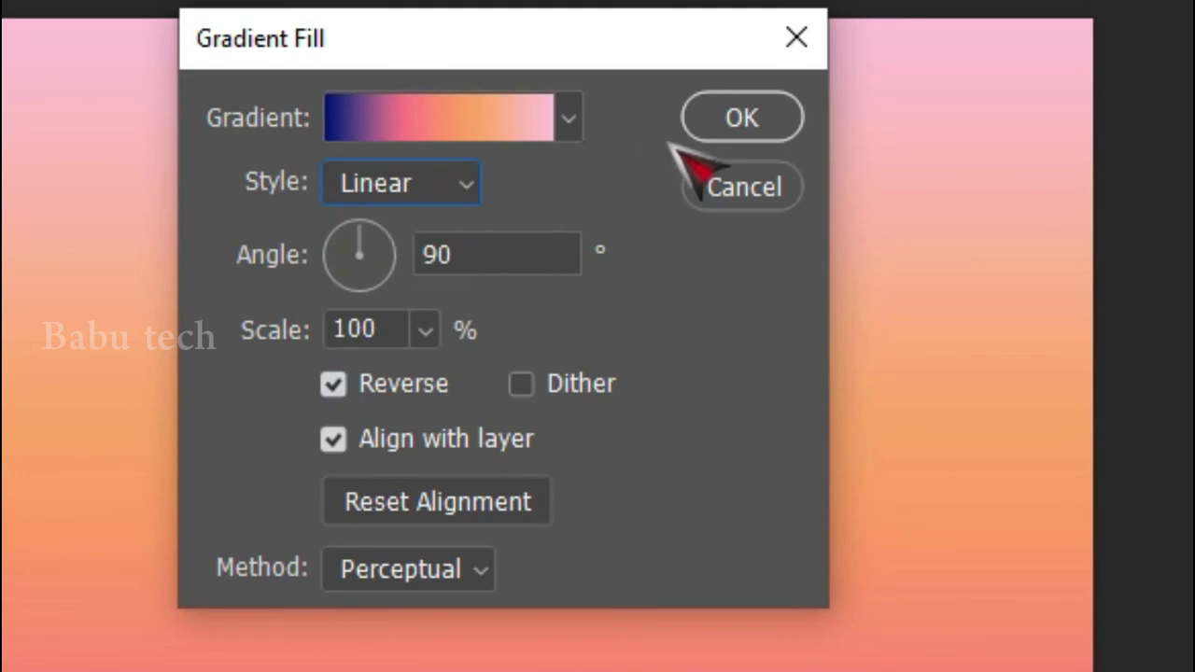
click(742, 112)
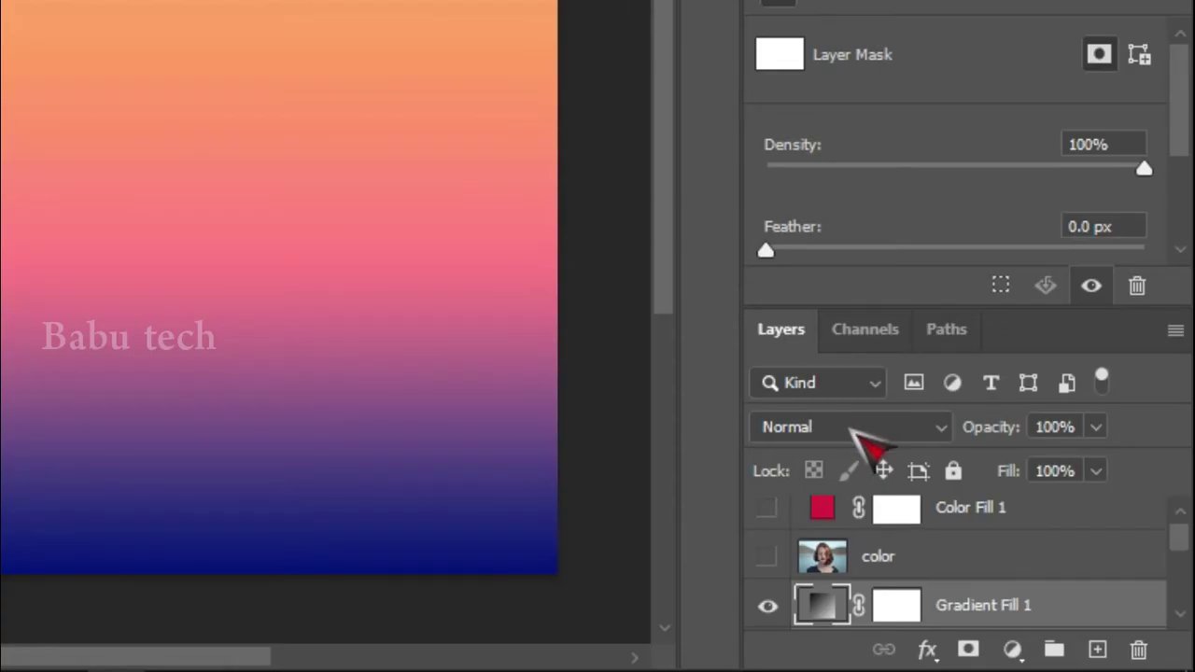
Set the blend mode of Gradient Fill 1 to Color and its opacity to 80%.
click(851, 431)
scroll(858, 520, down, 2)
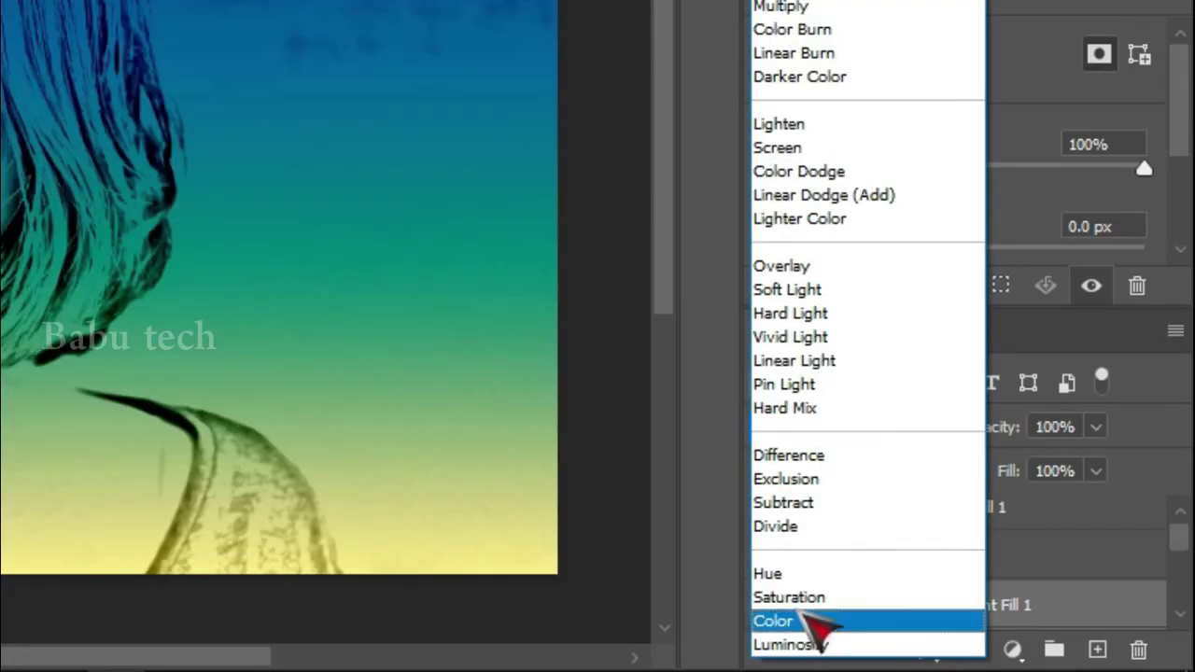
click(803, 621)
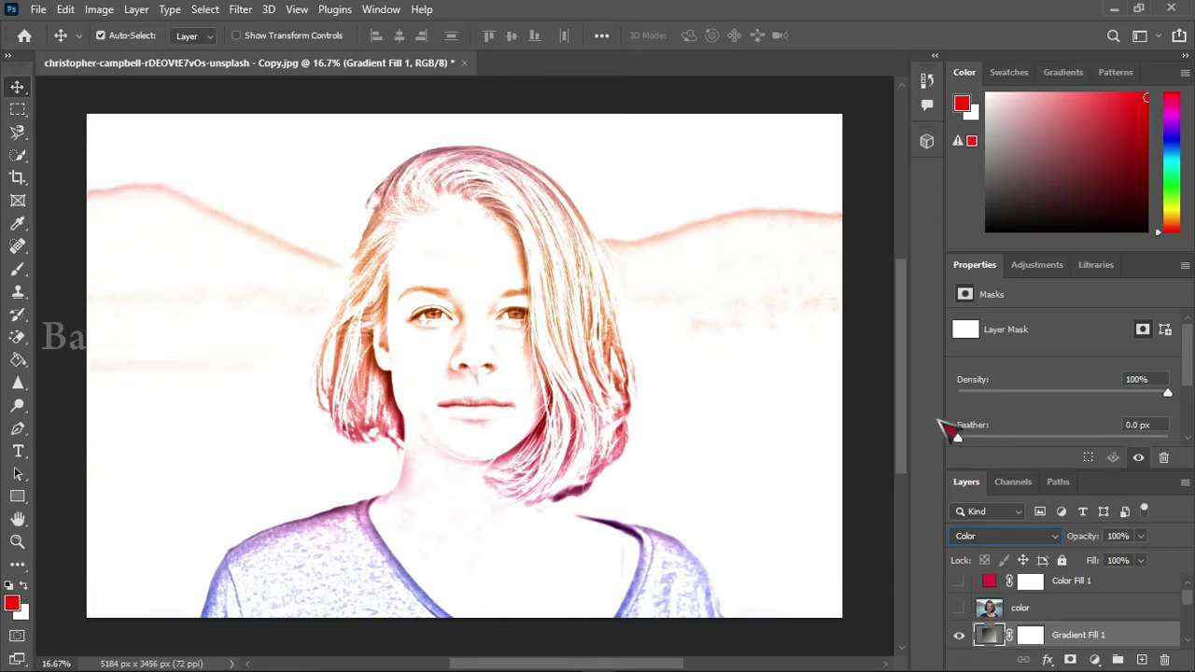
click(1141, 537)
drag(1126, 550, 1126, 552)
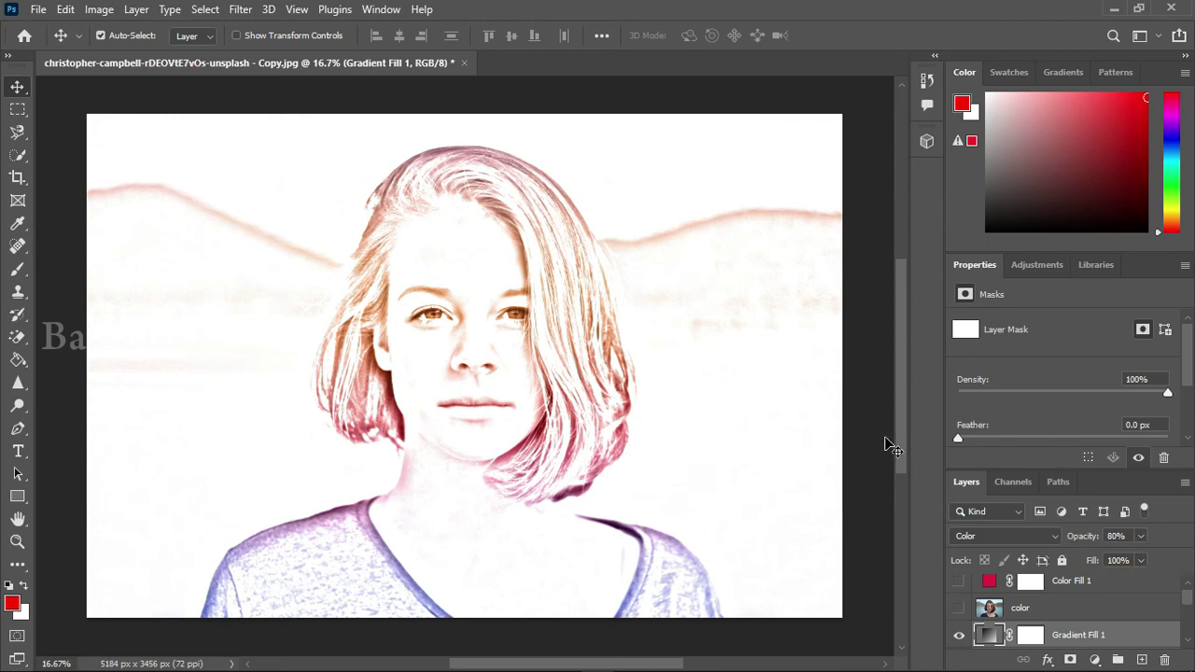
Reopen the Gradient Fill 1 settings, clear the dialog from the portrait and try the magenta-to-violet Purples preset.
double_click(991, 636)
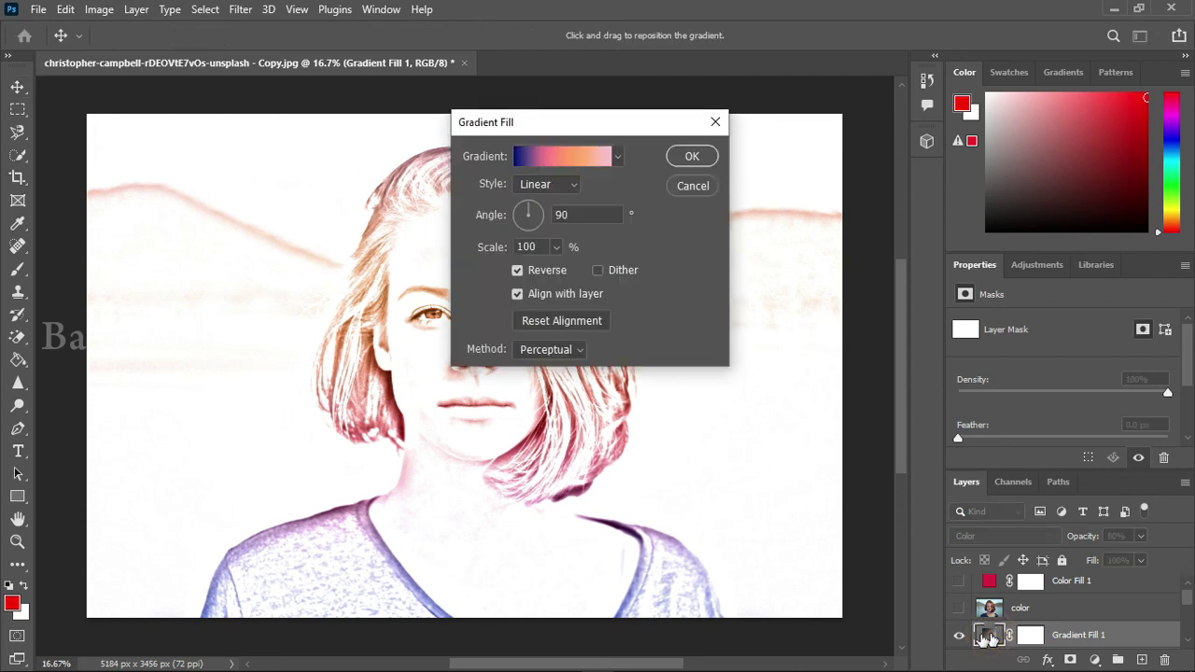
drag(604, 122, 905, 91)
click(917, 122)
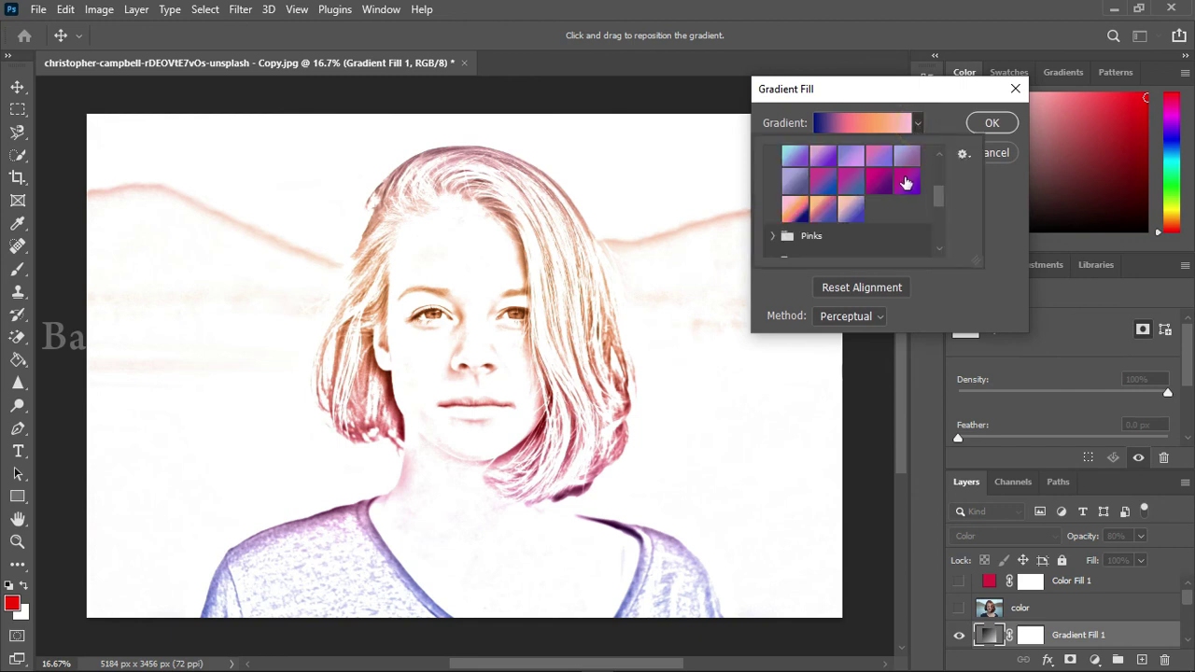
click(905, 183)
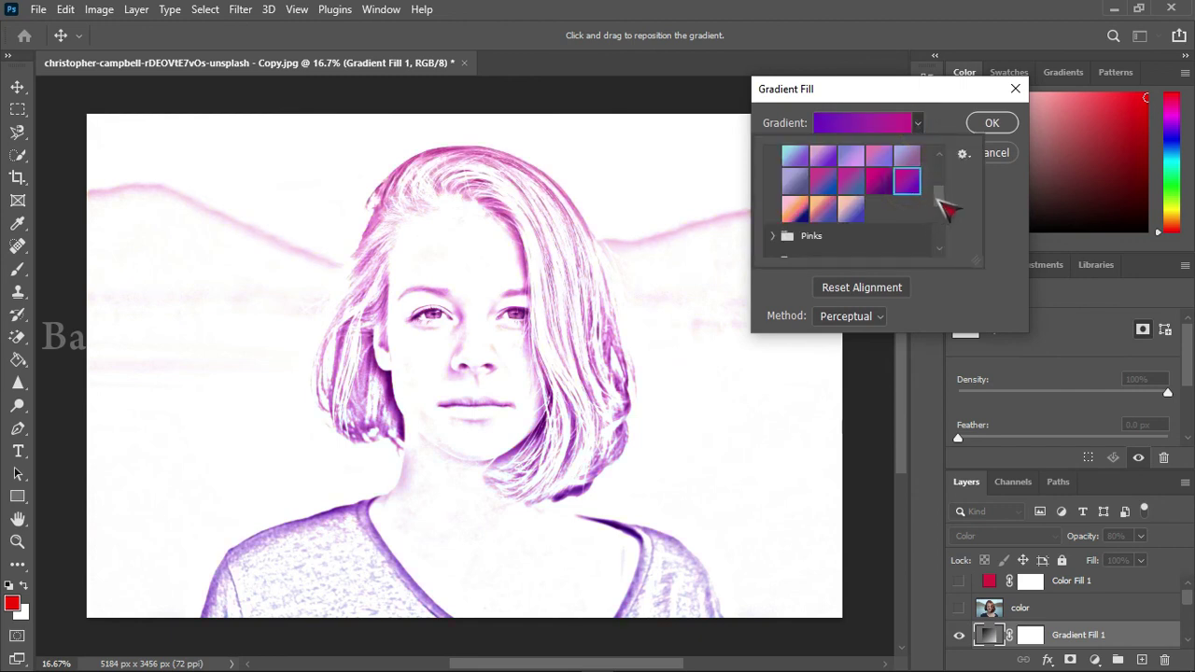
Try the cyan-to-mint, light green and yellow-to-green presets from the Greens group on the sketch.
drag(939, 198, 931, 233)
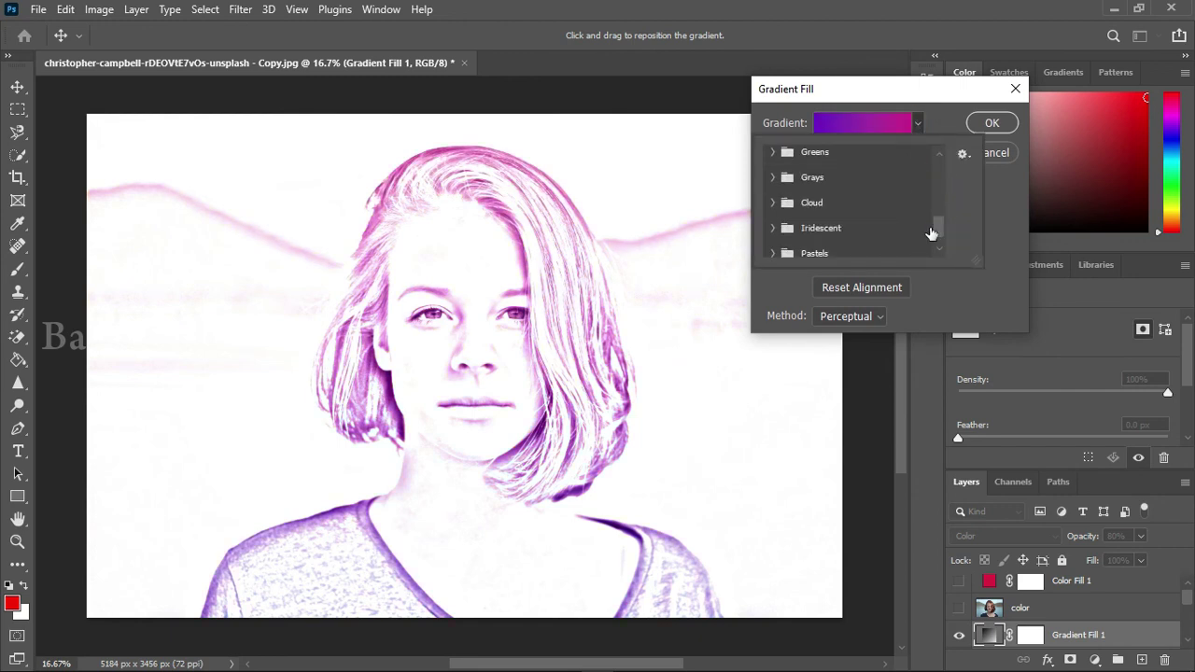
click(780, 175)
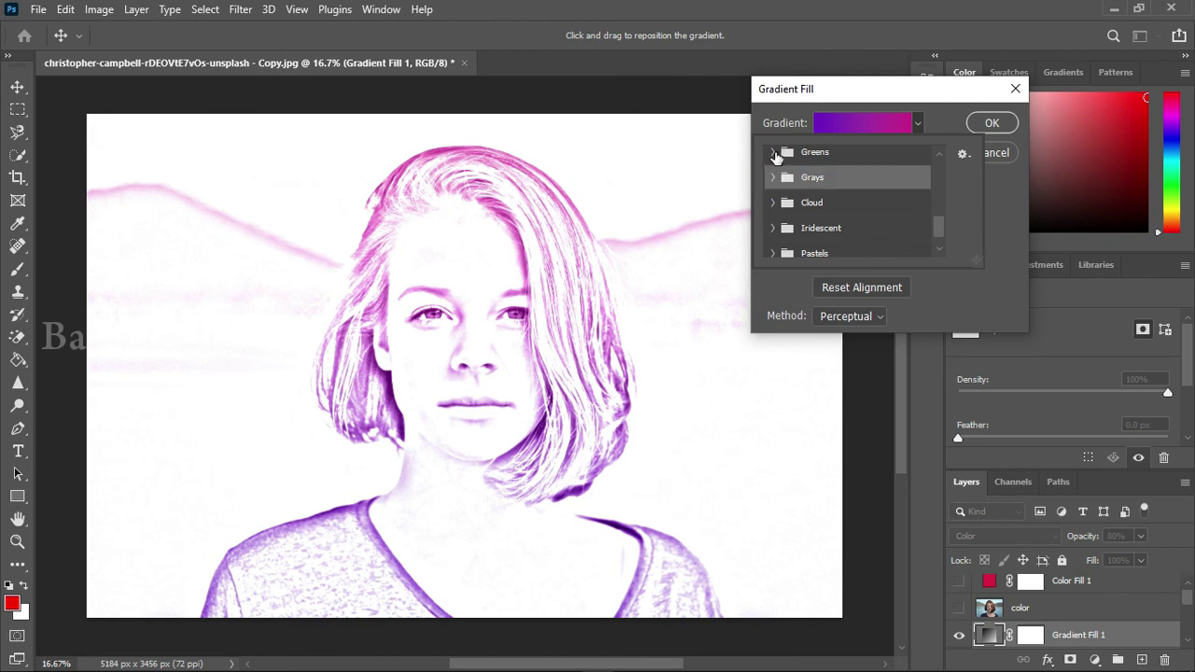
click(774, 154)
click(774, 152)
click(796, 182)
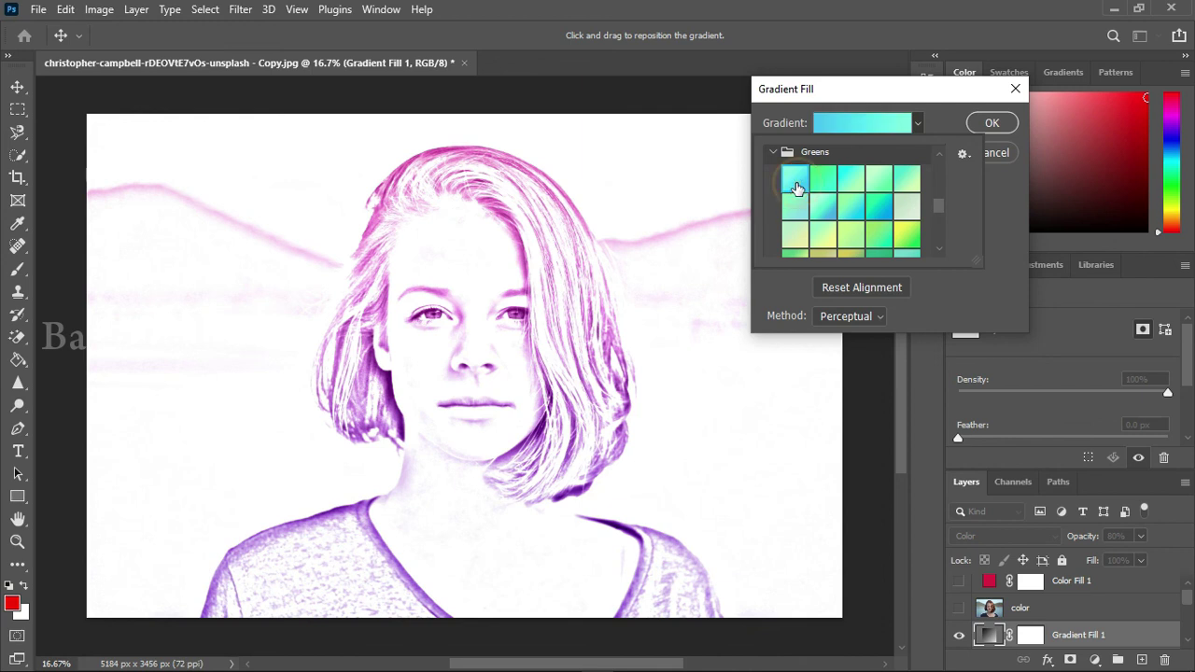
click(846, 237)
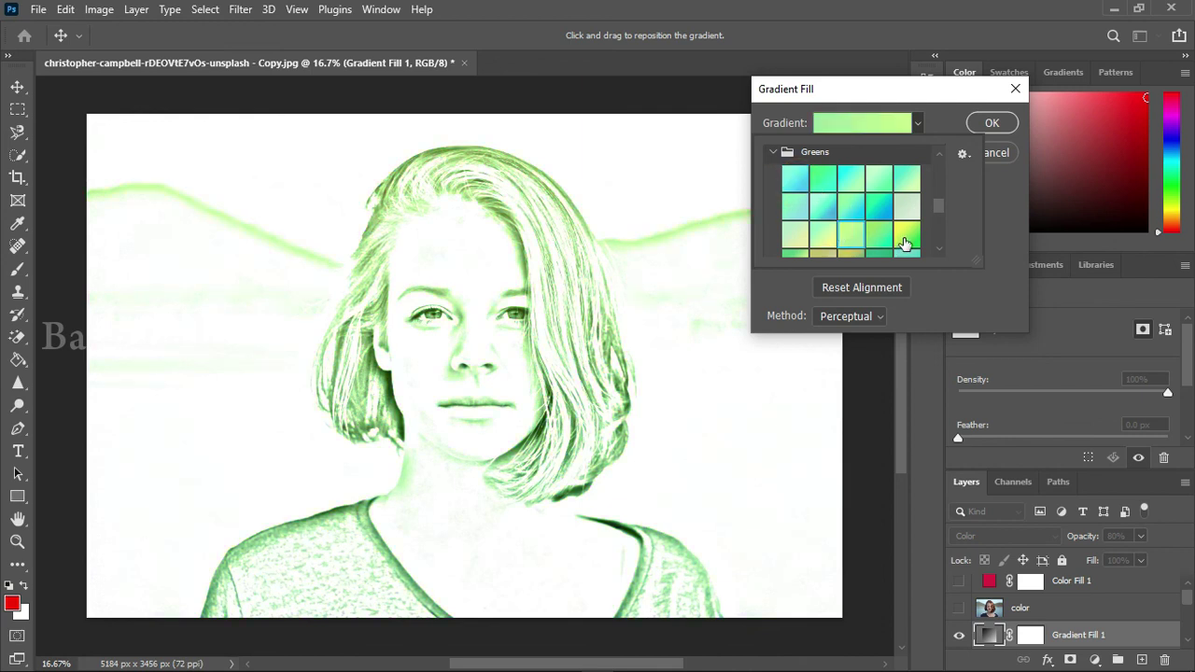
click(902, 239)
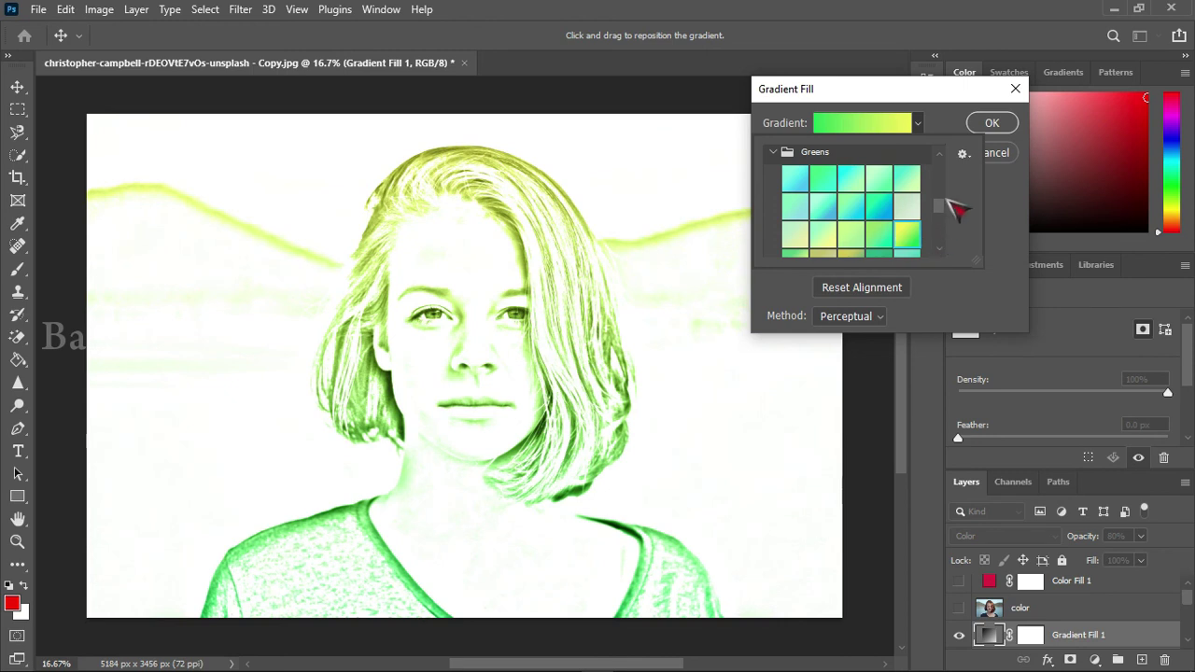
Try the orange-to-blue Purples preset, return to the pink, orange and navy preset and apply it.
drag(941, 202, 941, 181)
click(825, 194)
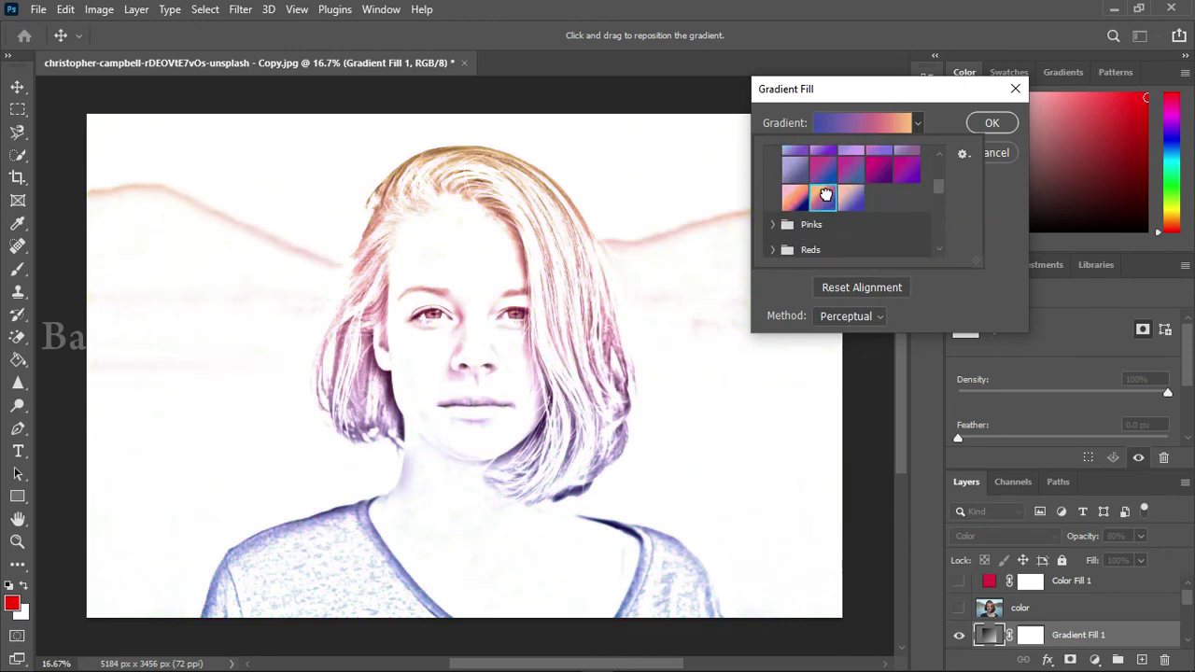
click(794, 199)
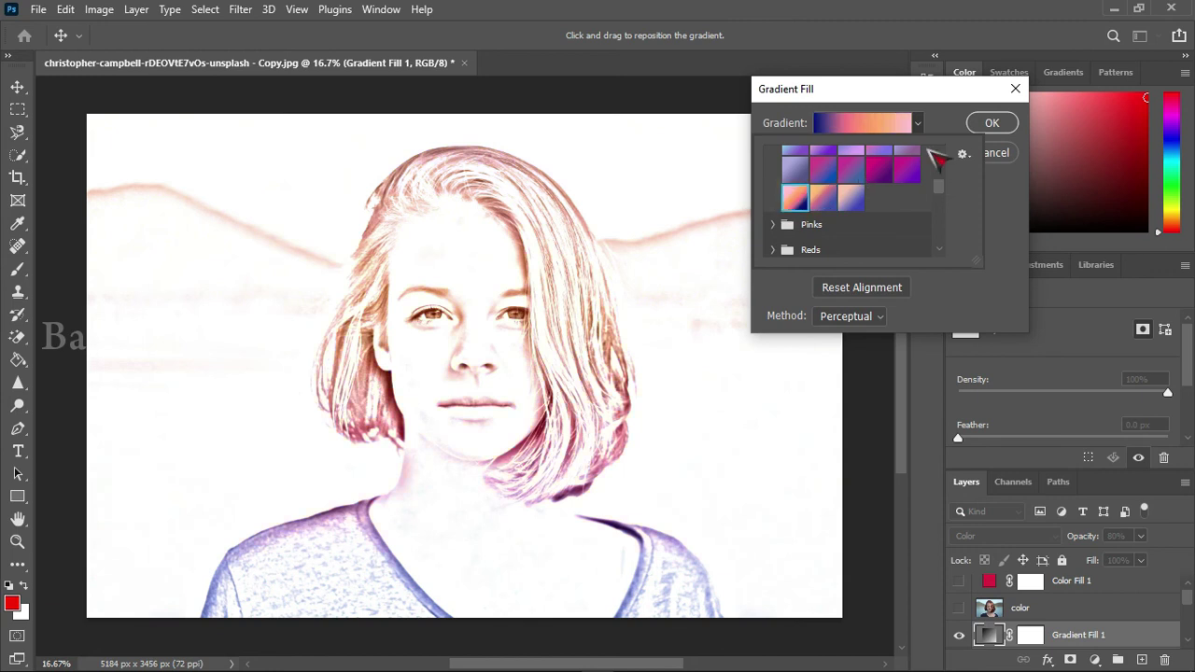
click(989, 123)
click(988, 124)
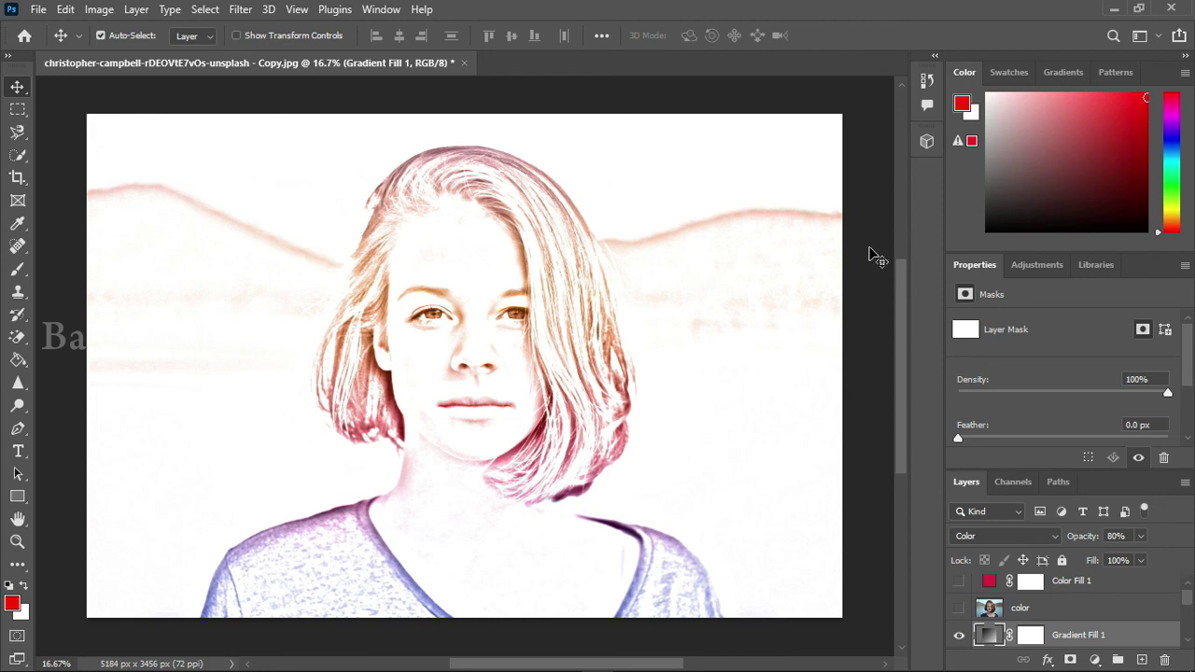
Compare the color layer with Gradient Fill 1 by switching their visibility, and leave both layers hidden.
click(957, 609)
click(960, 636)
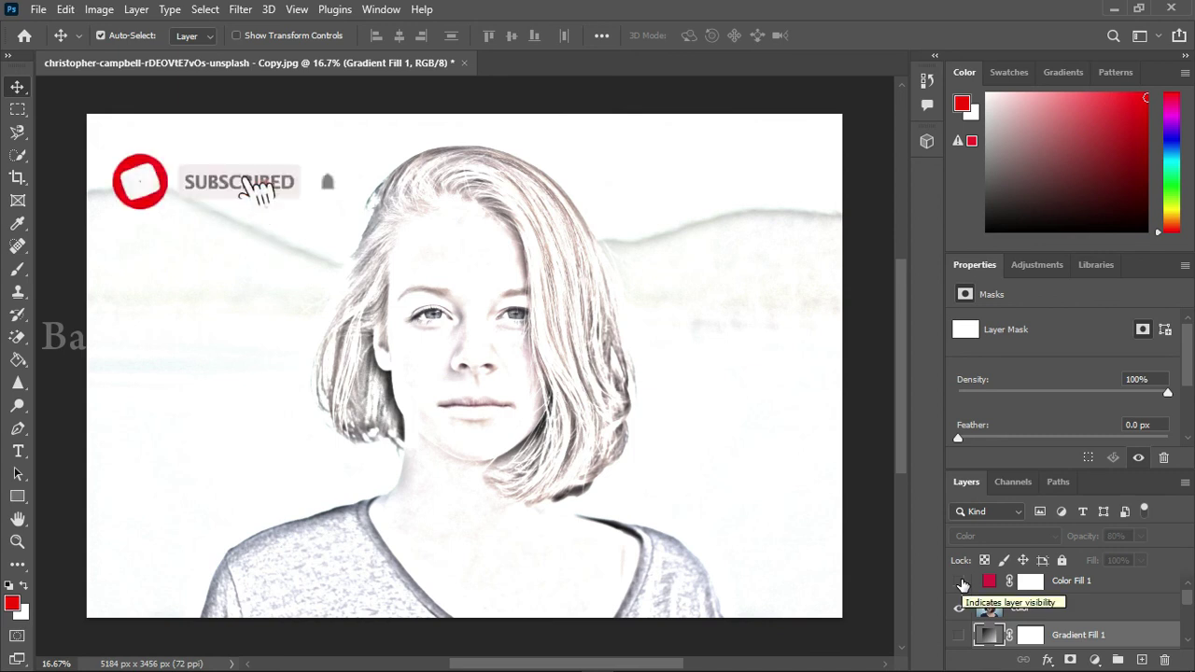
click(959, 611)
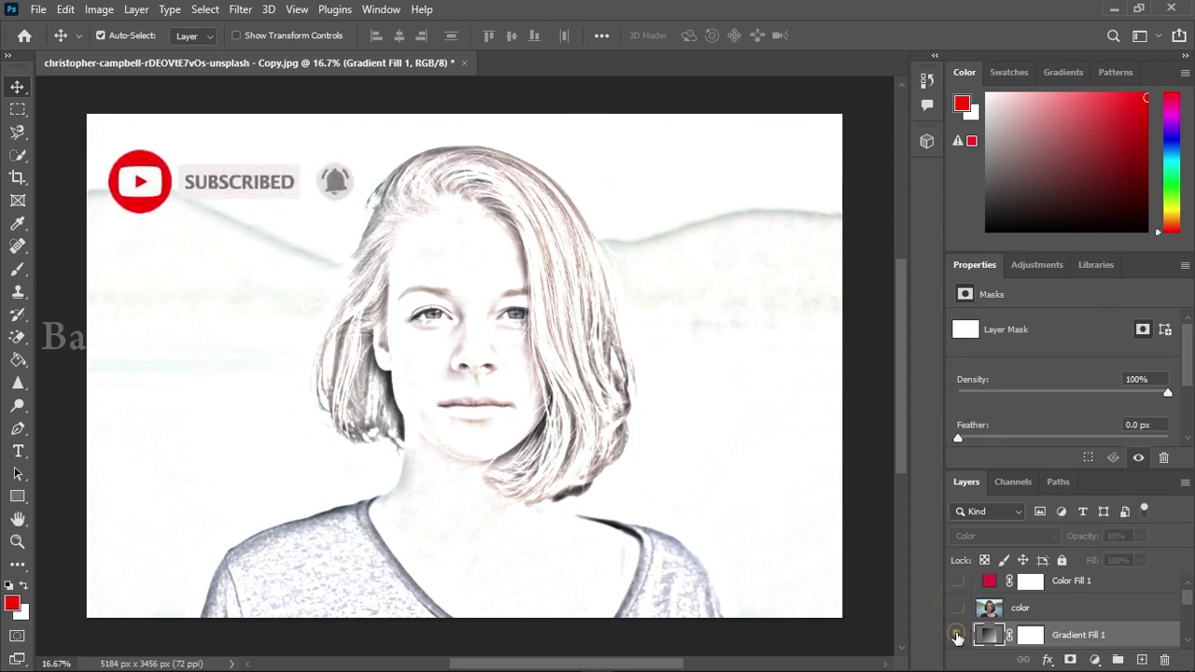
click(959, 635)
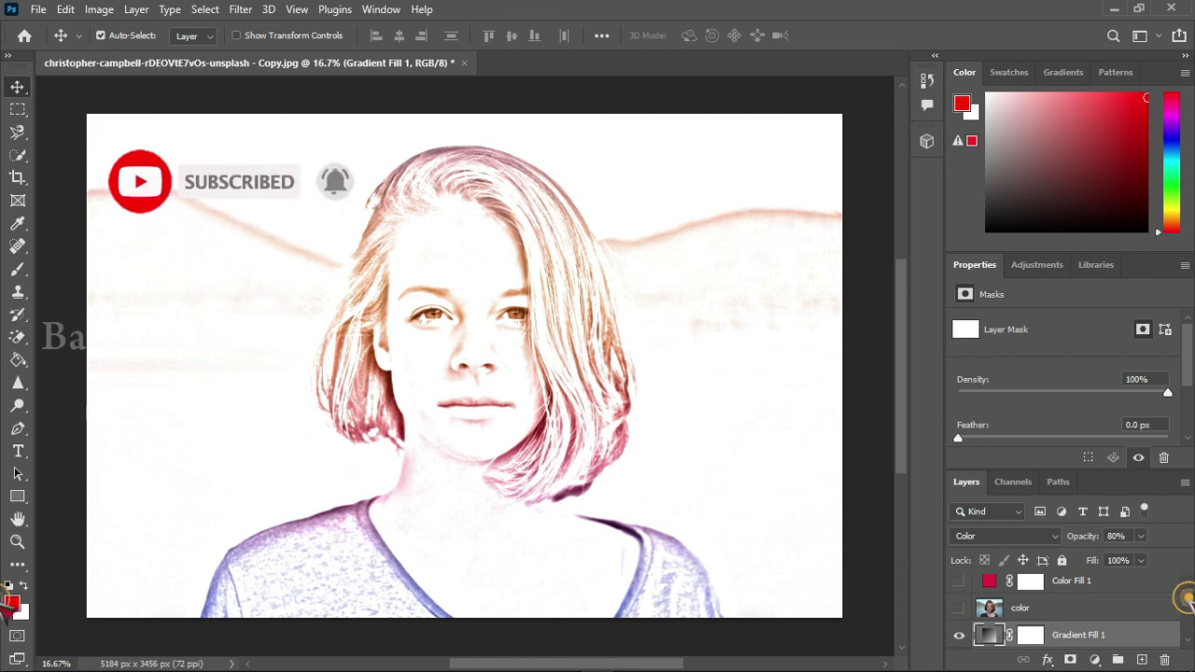
scroll(1148, 610, down, 3)
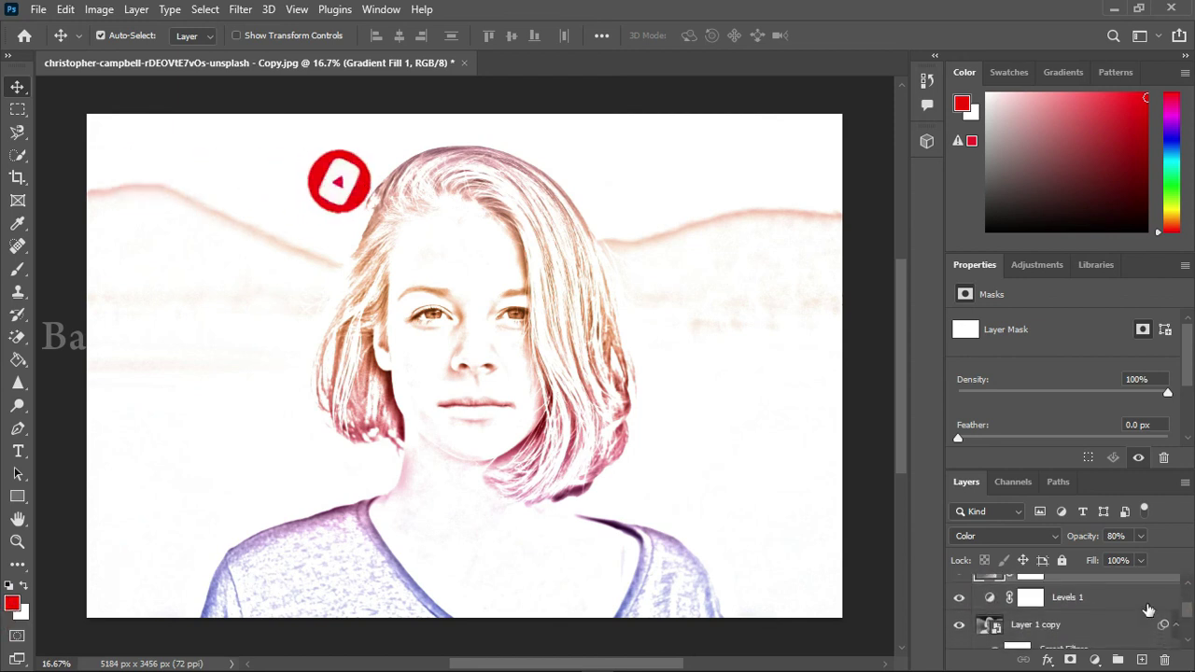
click(959, 579)
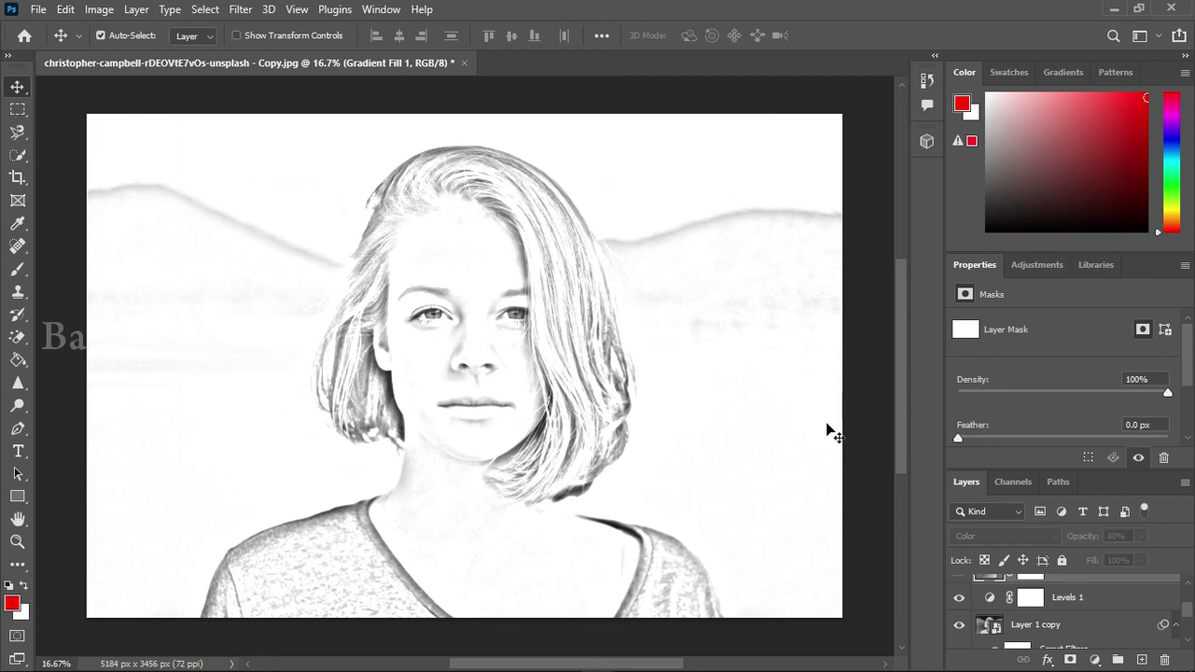
Start saving the pencil sketch document.
click(38, 11)
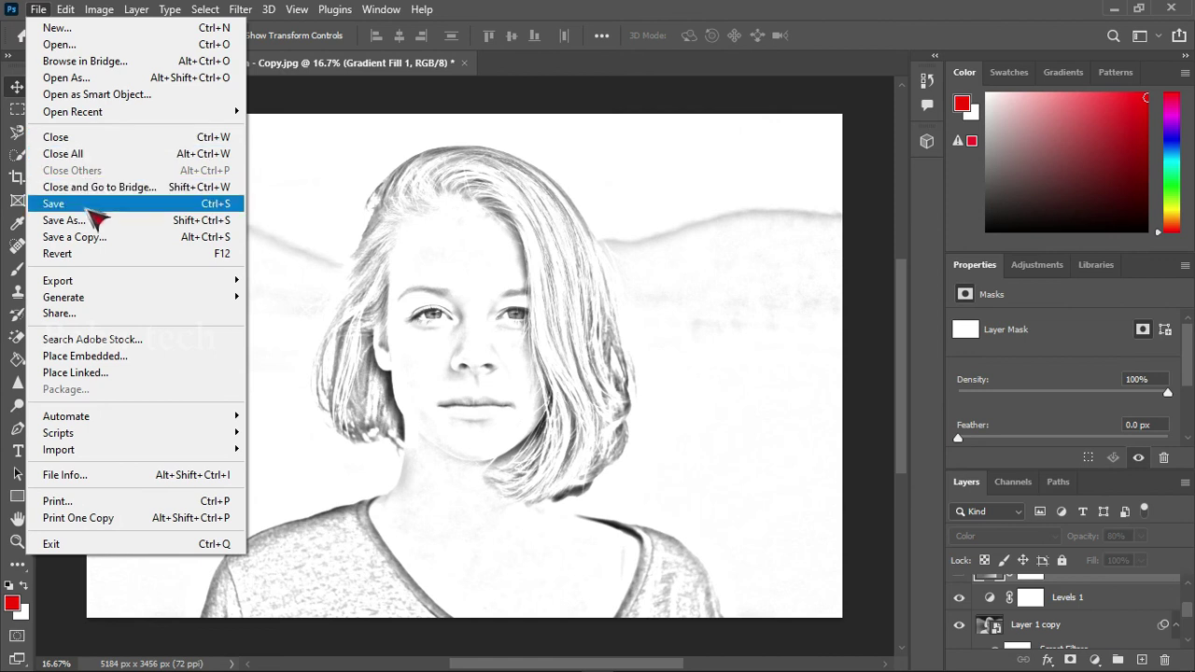
click(87, 211)
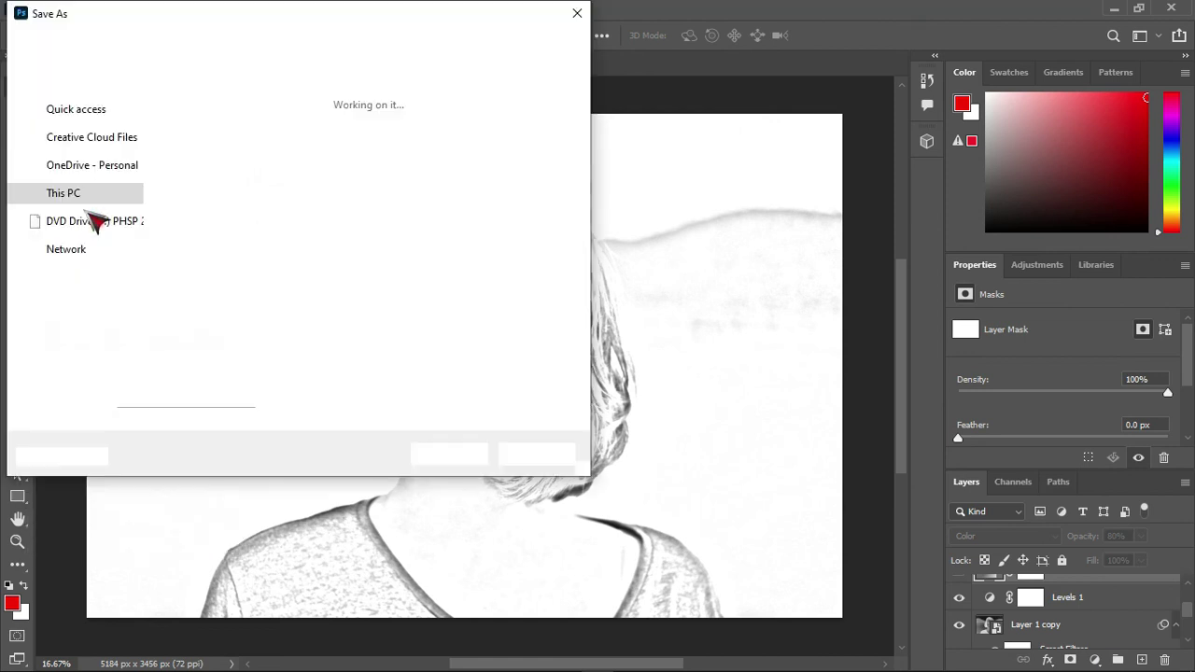